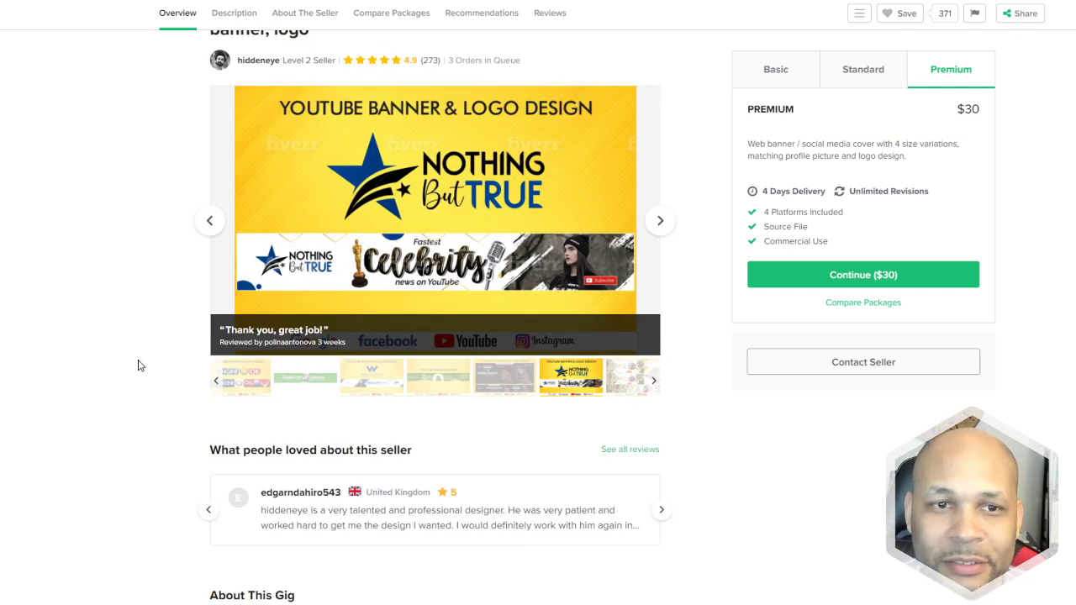
# Review the channel art, web banner and logo gig, including its description, services and package comparison
pyautogui.scroll(4, 123, 354)
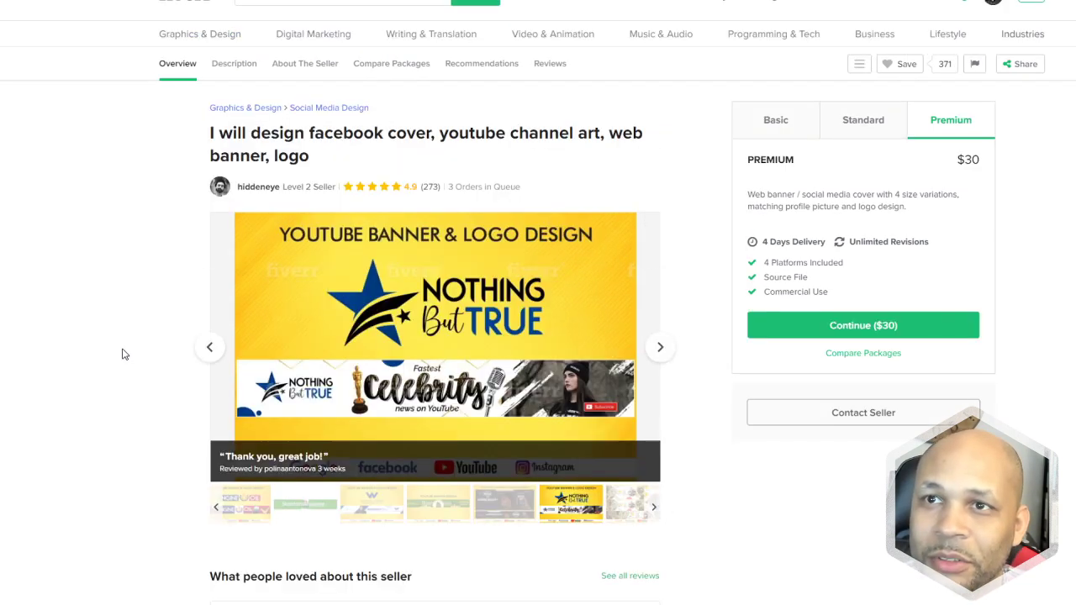
pyautogui.scroll(-8, 123, 354)
pyautogui.scroll(-8, 123, 354)
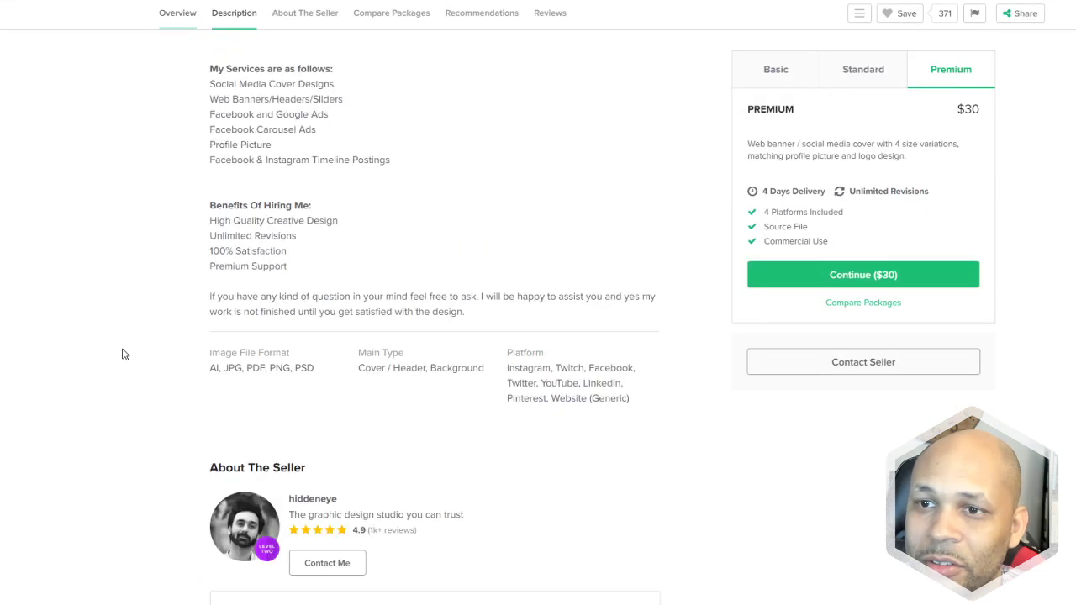
pyautogui.scroll(-10, 123, 355)
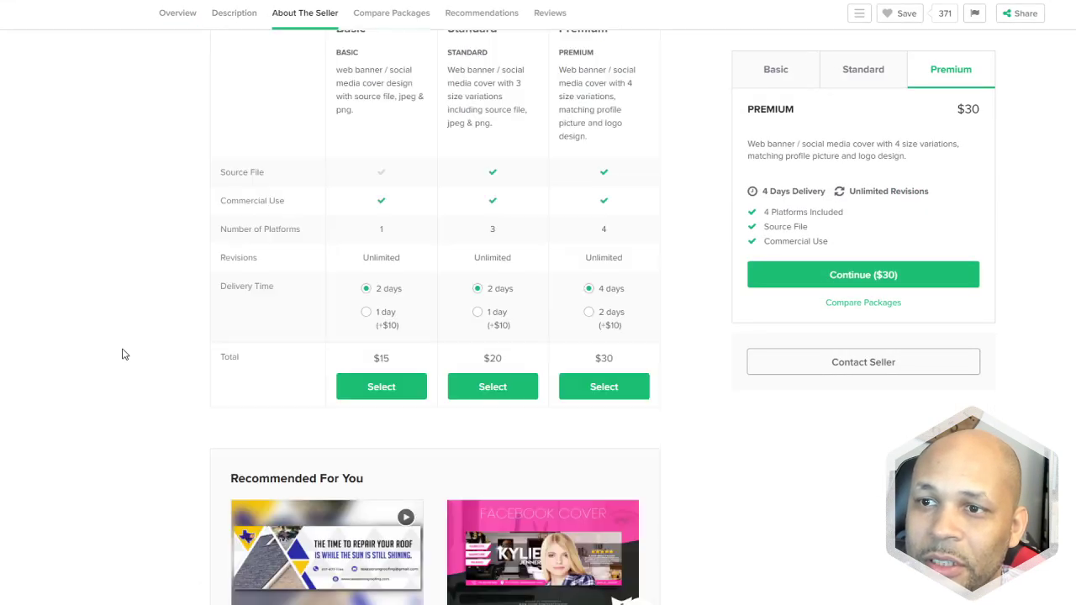
pyautogui.scroll(11, 122, 355)
pyautogui.scroll(5, 123, 354)
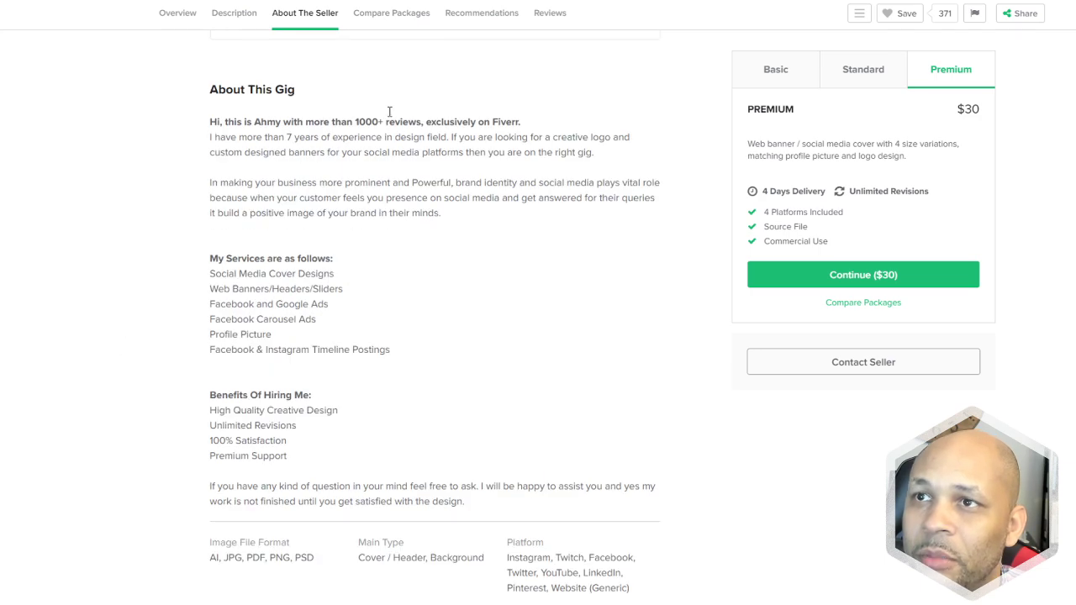
pyautogui.scroll(10, 435, 337)
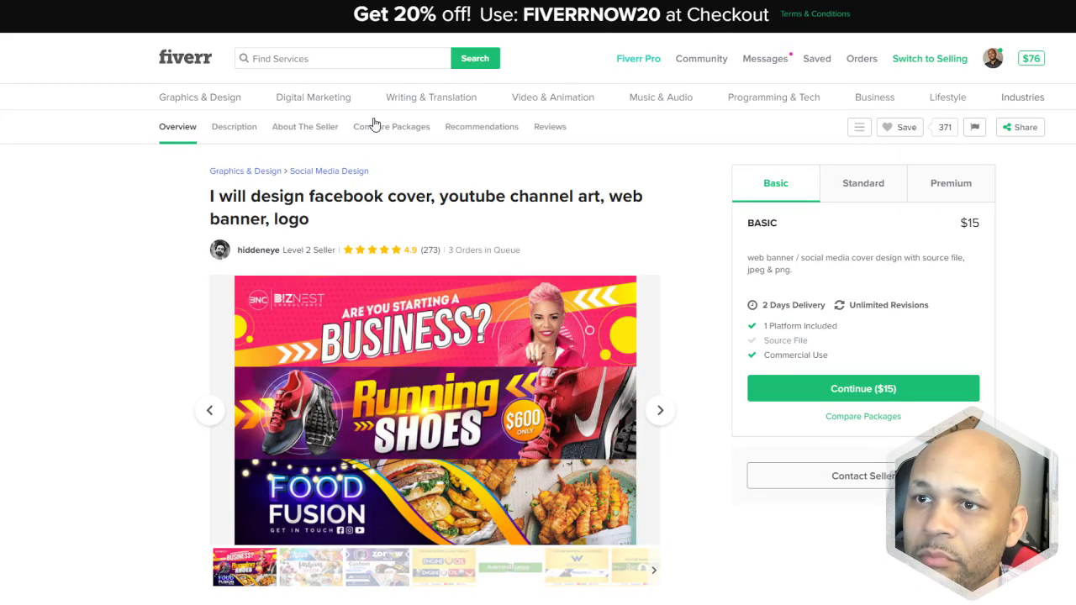
pyautogui.scroll(-2, 211, 185)
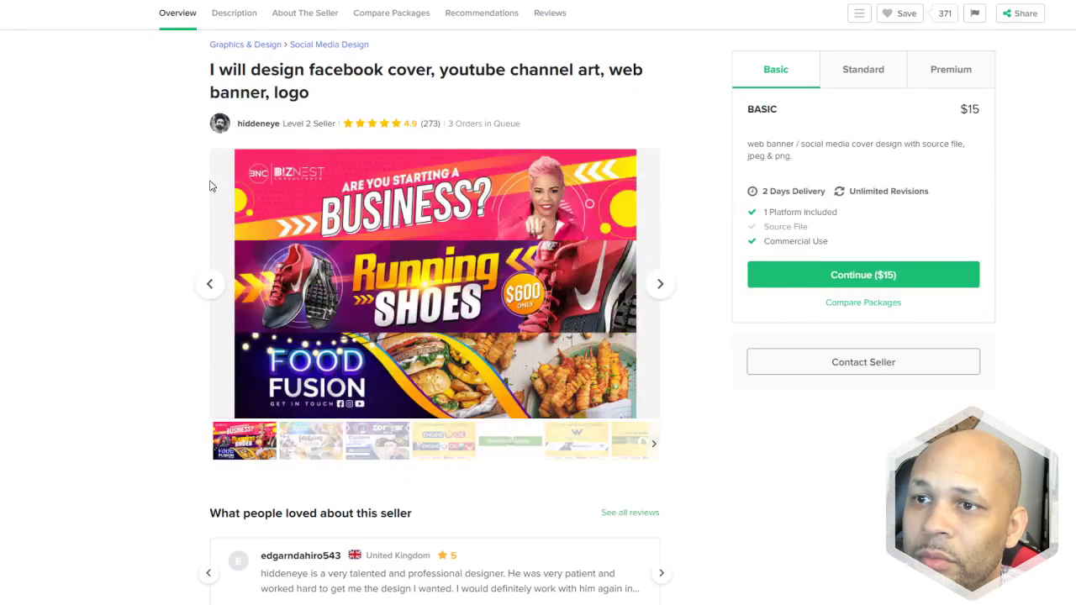
# Return to the "youtube intro end screen" results and open the gig for a fantastic YouTube intro, subscribe and end screen video
pyautogui.hotkey('alt', 'Left')
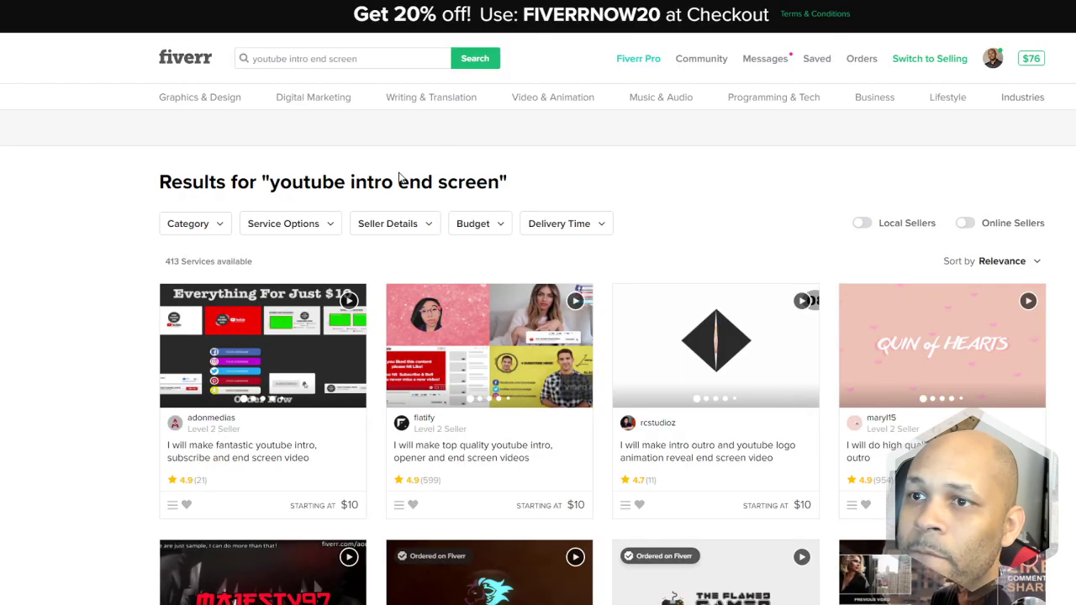
pyautogui.scroll(-1, 221, 202)
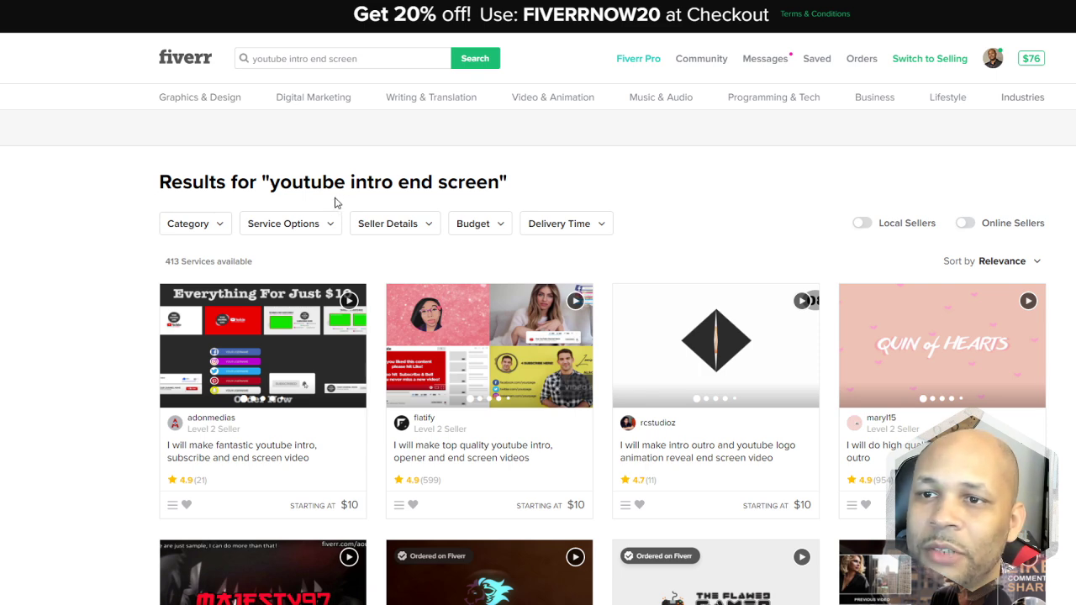
pyautogui.scroll(-3, 321, 203)
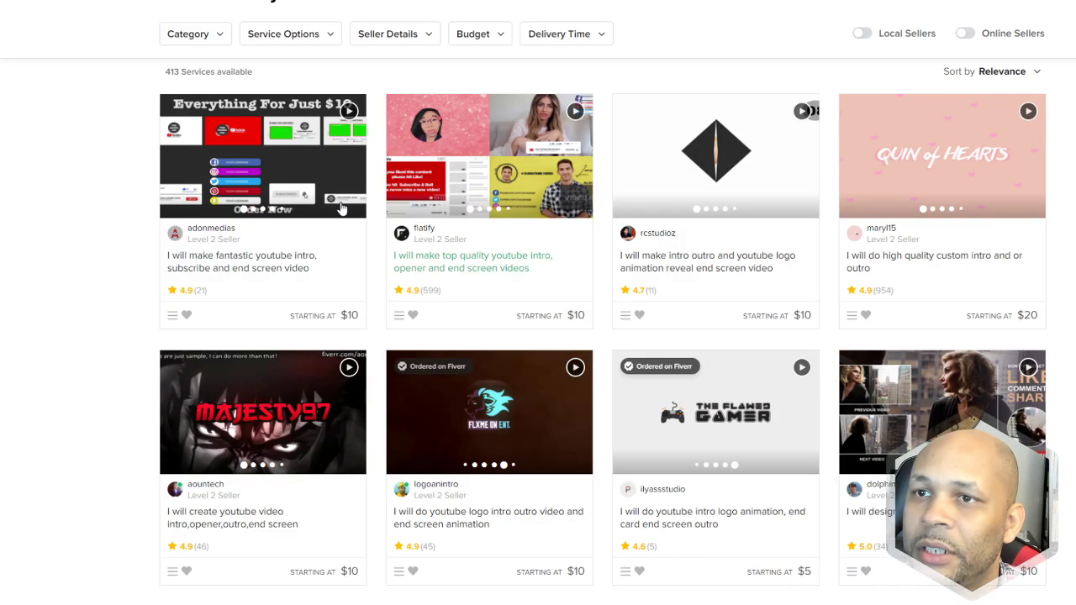
pyautogui.click(284, 175)
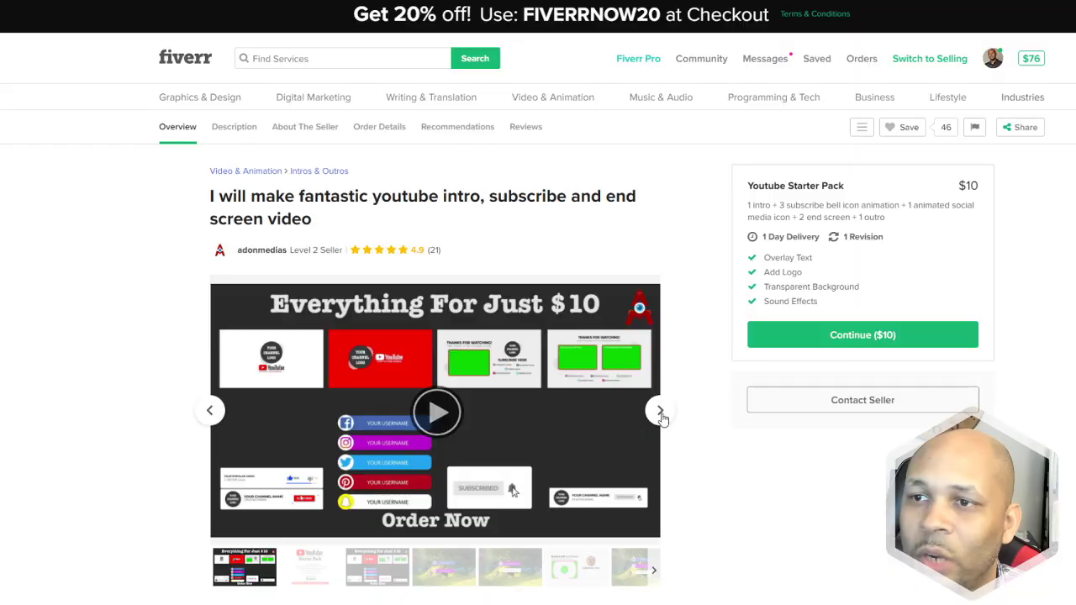
# View the Youtube Starter Pack slide in the gig's gallery and look through the rest of the gig page
pyautogui.click(661, 411)
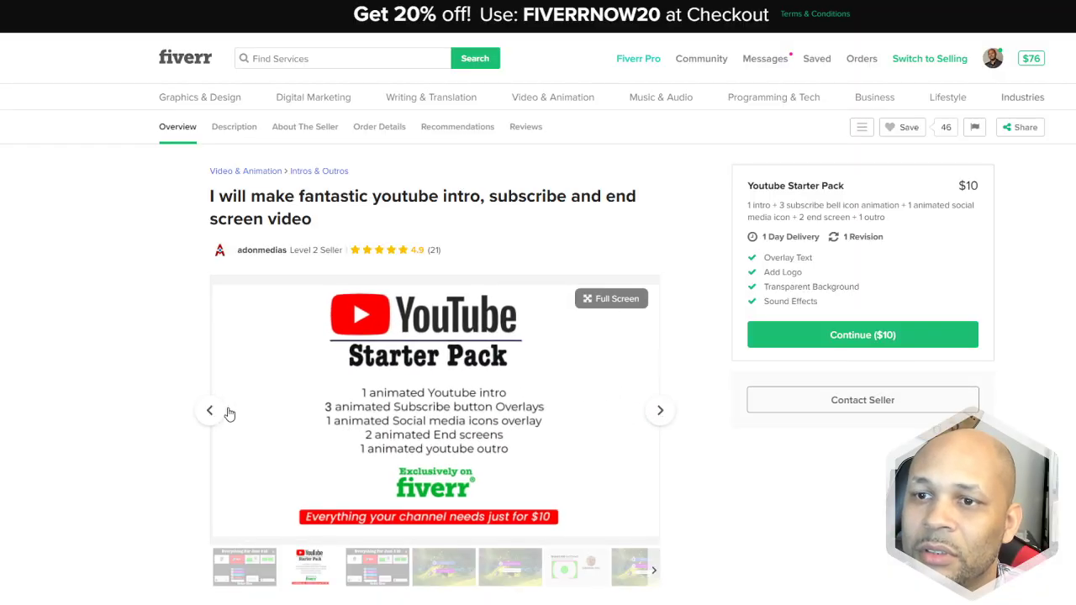
pyautogui.click(209, 411)
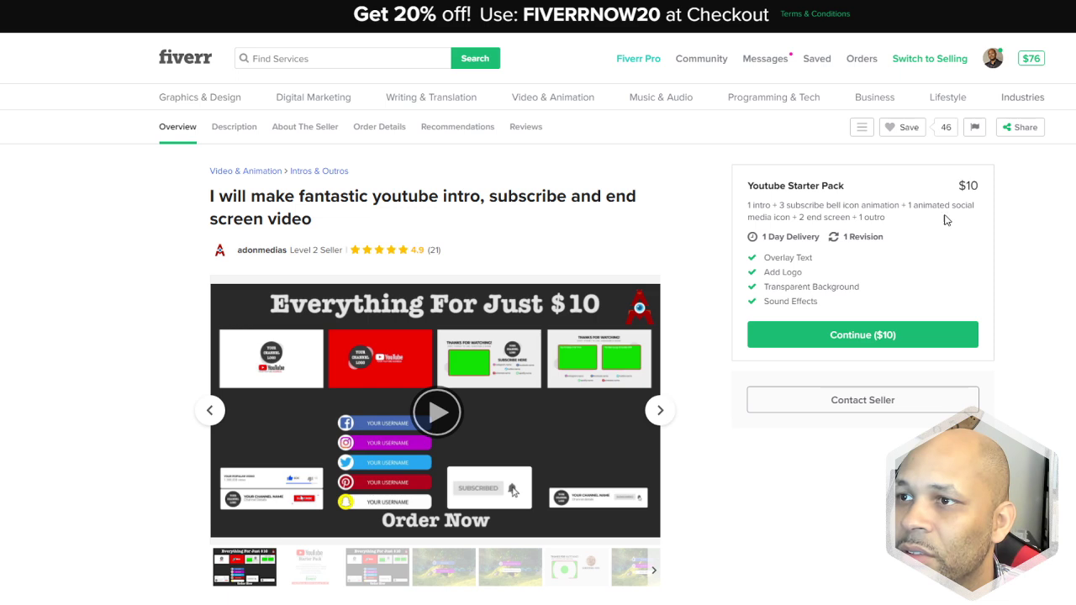
pyautogui.scroll(-9, 536, 388)
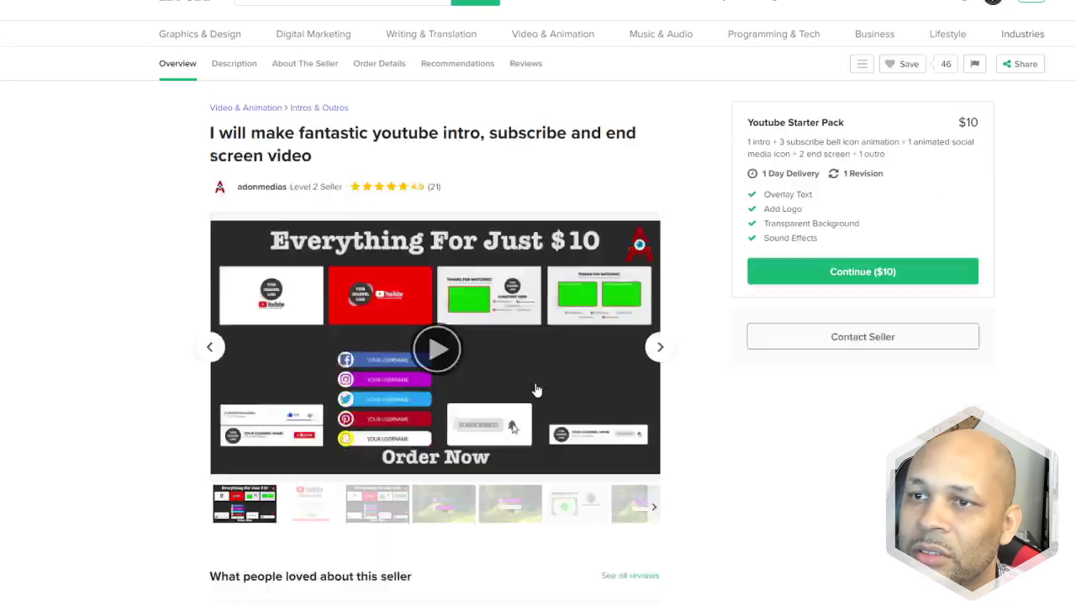
pyautogui.scroll(-4, 537, 388)
pyautogui.scroll(15, 536, 388)
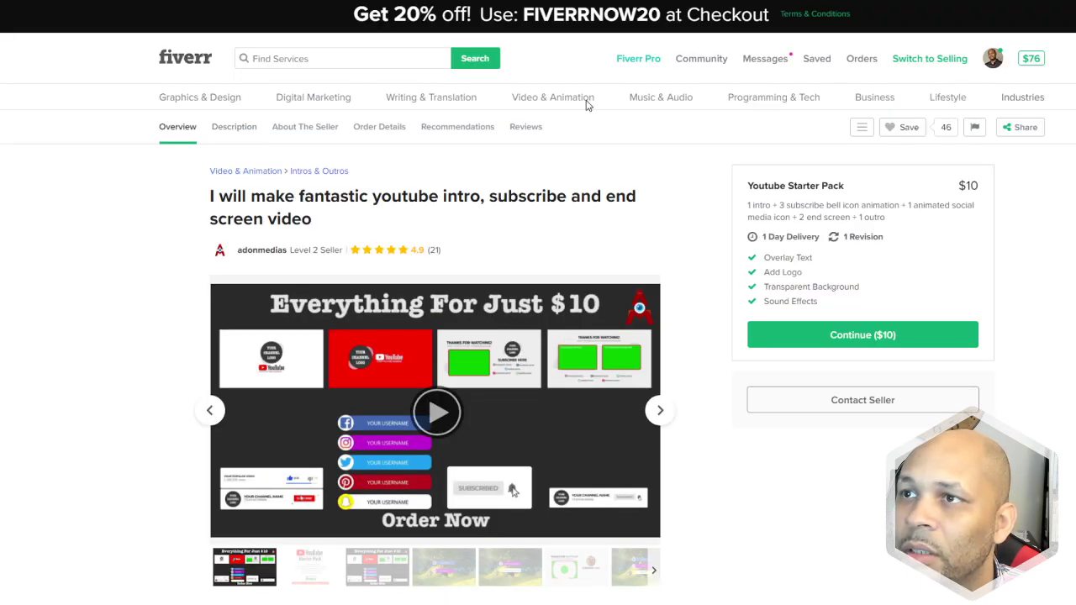
# Go back to the search results and open the gig for a custom YouTube end screen, outro and opener
pyautogui.hotkey('alt', 'Left')
pyautogui.scroll(-3, 463, 319)
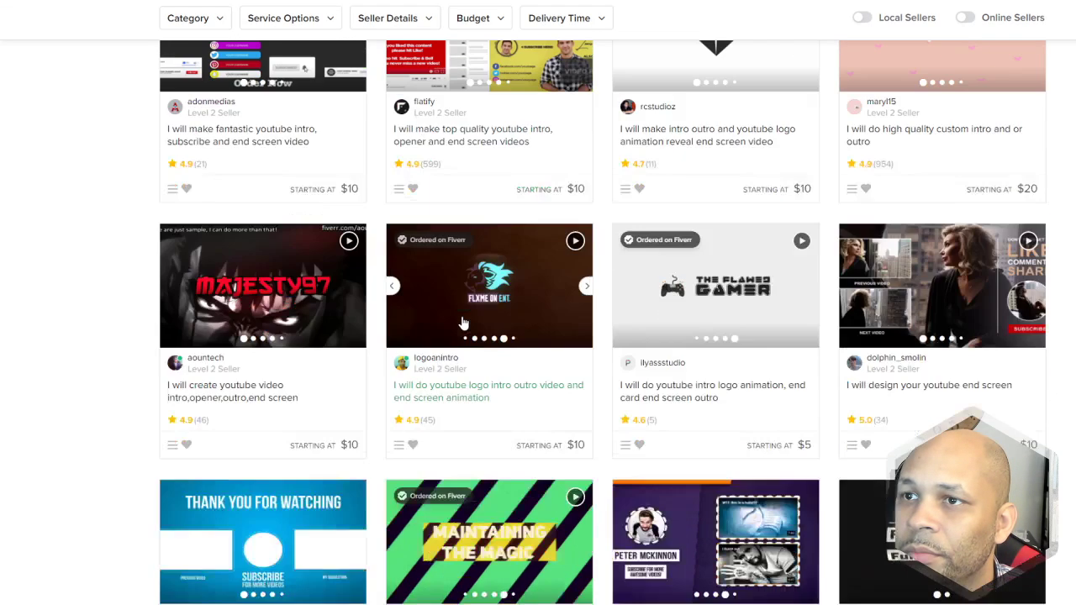
pyautogui.scroll(-1, 464, 323)
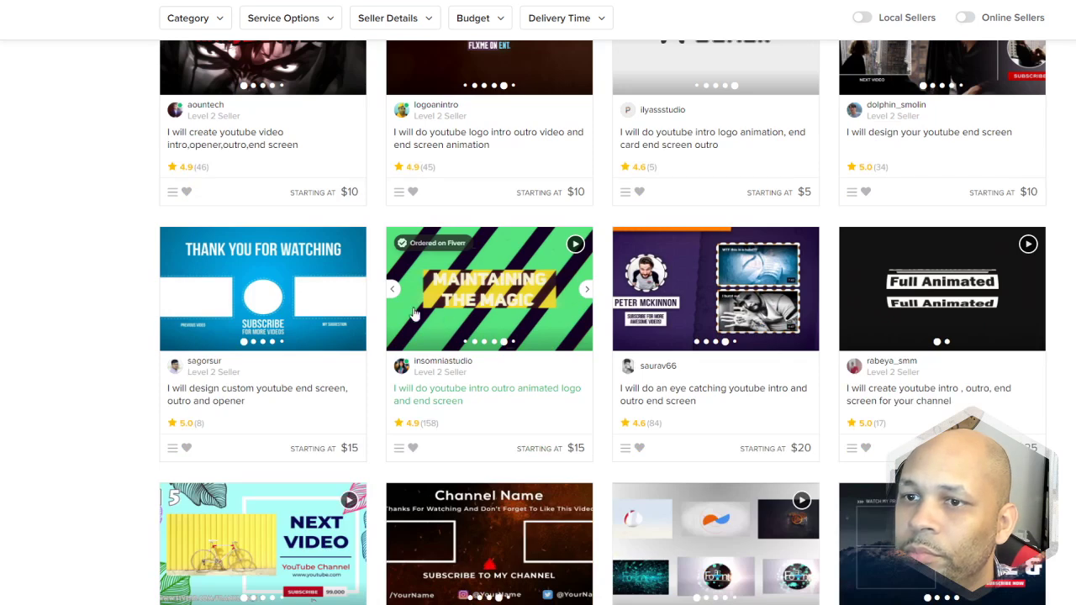
pyautogui.click(321, 294)
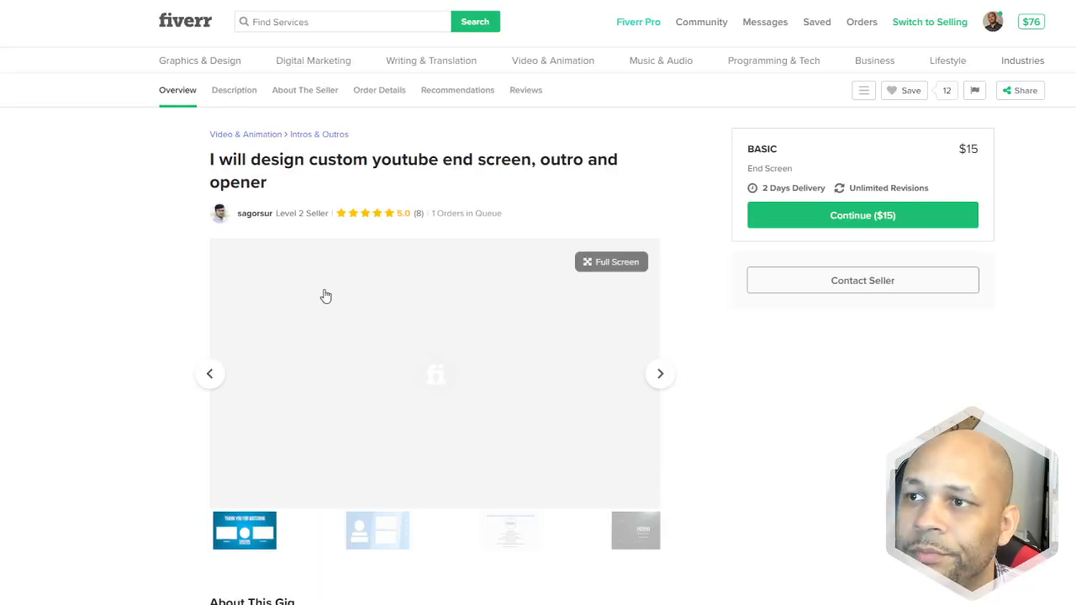
# Examine the end screen samples and reviewed customer work in the gig's gallery, through to the last dark subscribe sample
pyautogui.scroll(-1, 566, 266)
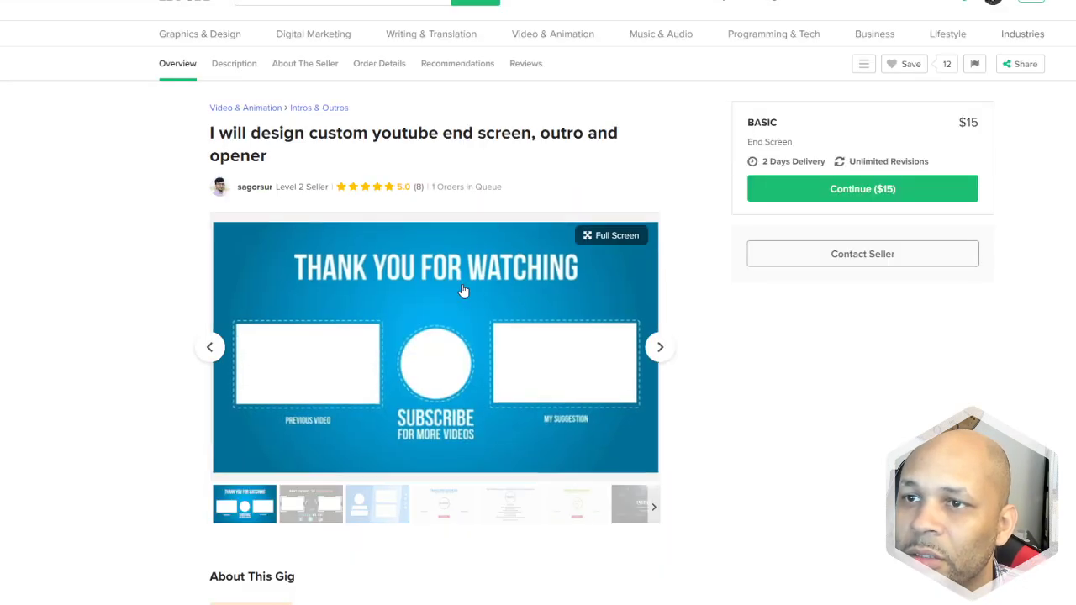
pyautogui.scroll(-1, 271, 305)
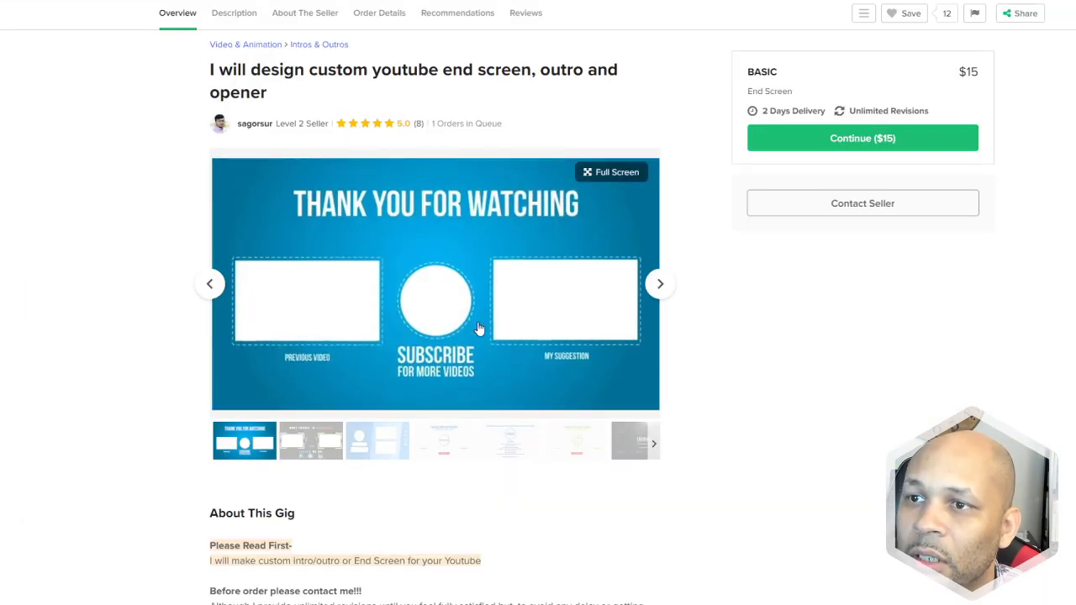
pyautogui.scroll(-1, 579, 322)
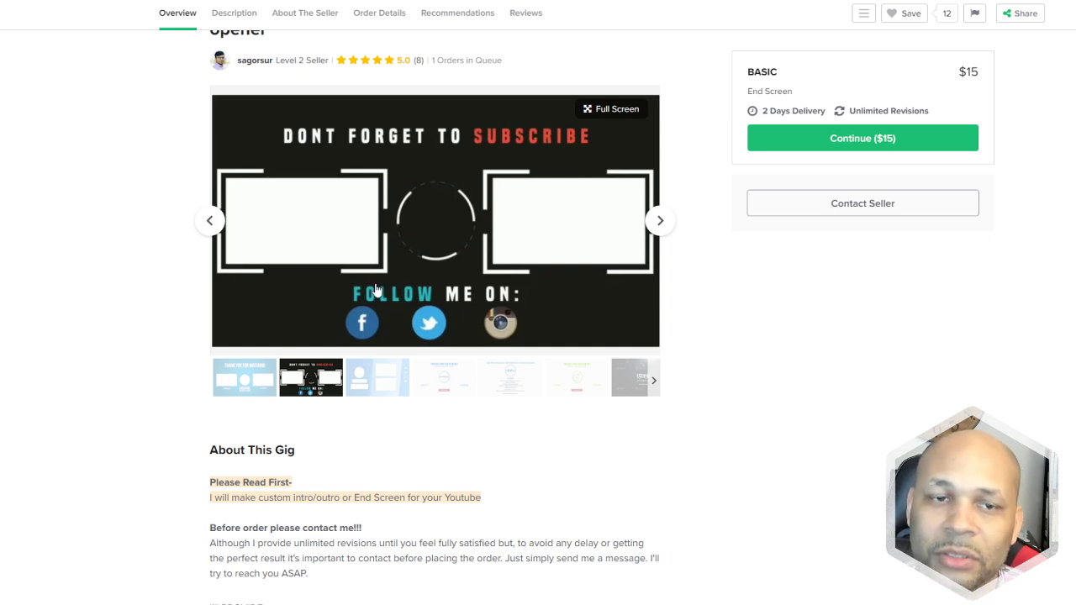
pyautogui.click(373, 370)
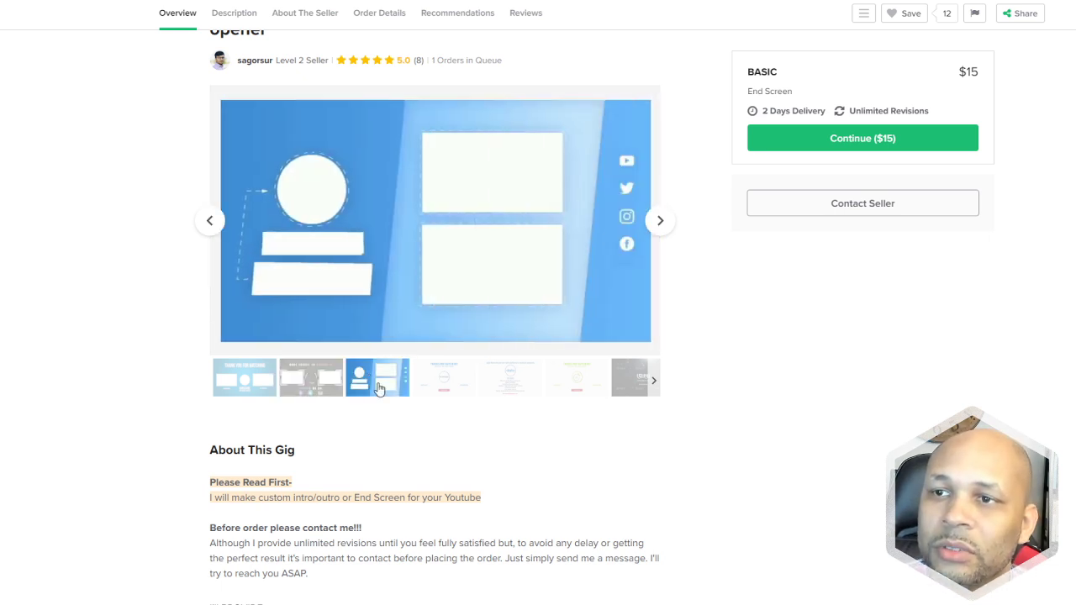
pyautogui.click(429, 388)
pyautogui.scroll(2, 736, 347)
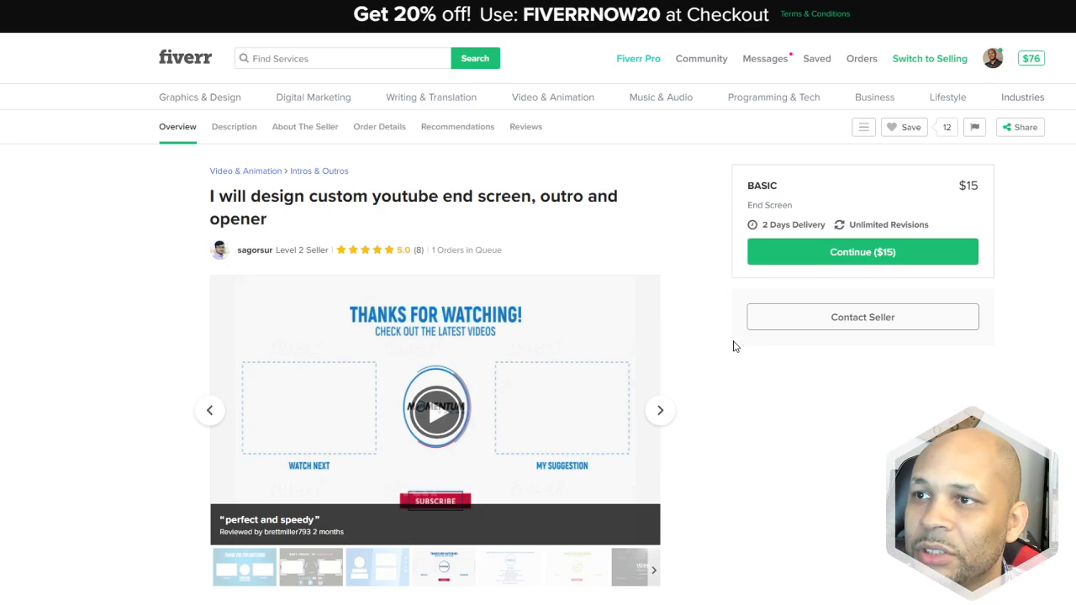
pyautogui.scroll(-1, 454, 293)
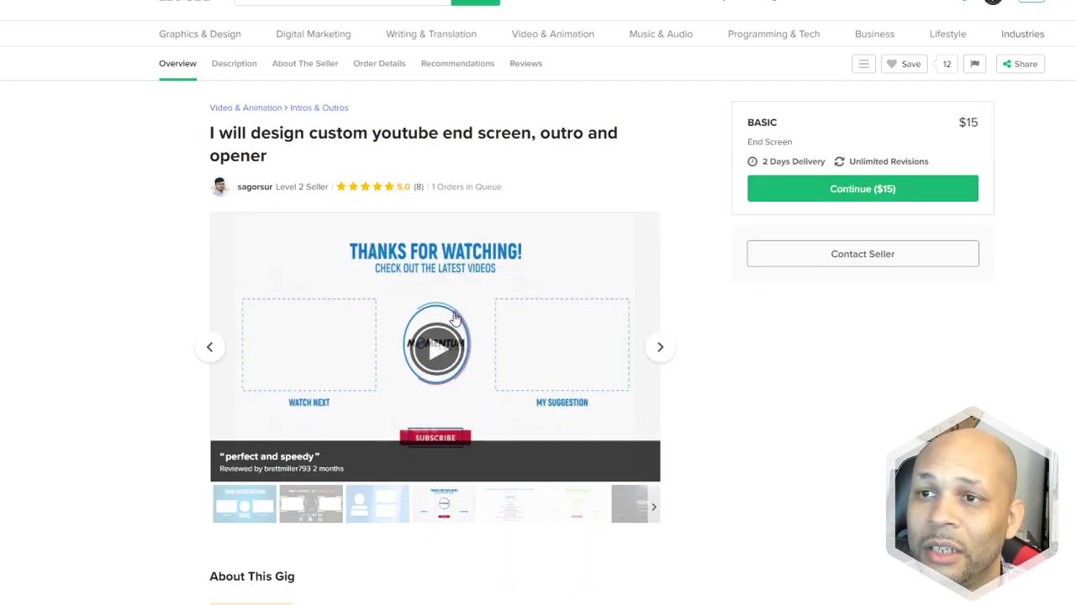
pyautogui.click(506, 513)
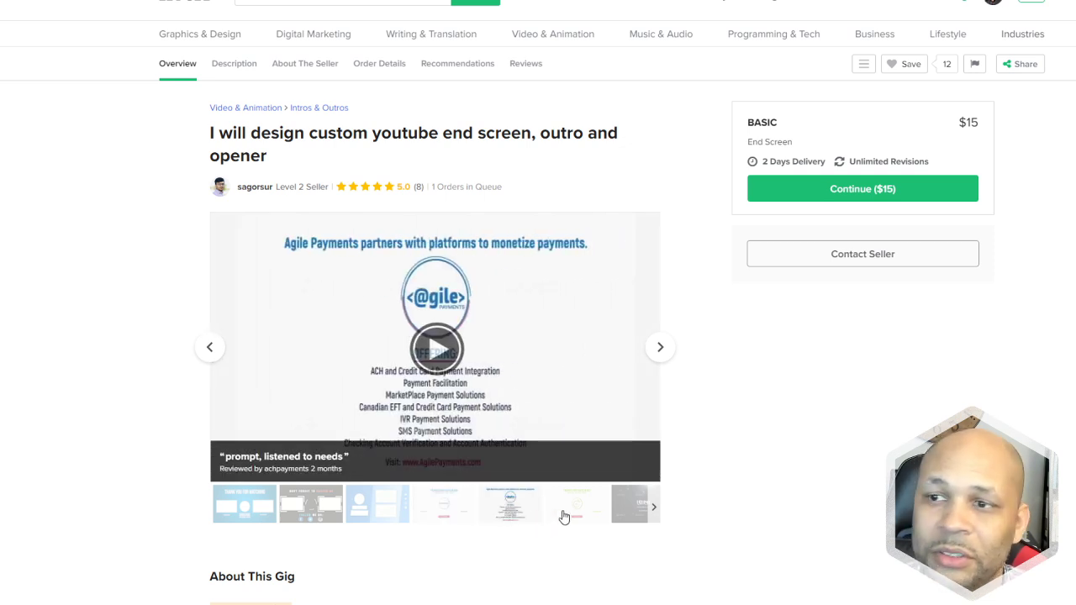
pyautogui.click(564, 516)
pyautogui.click(627, 505)
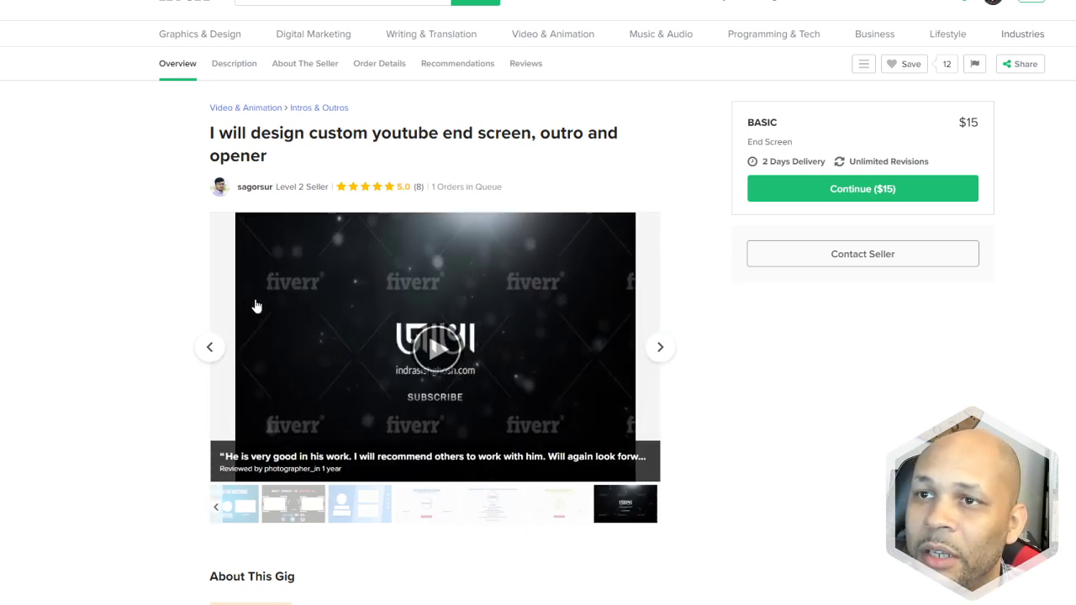
pyautogui.scroll(1, 256, 306)
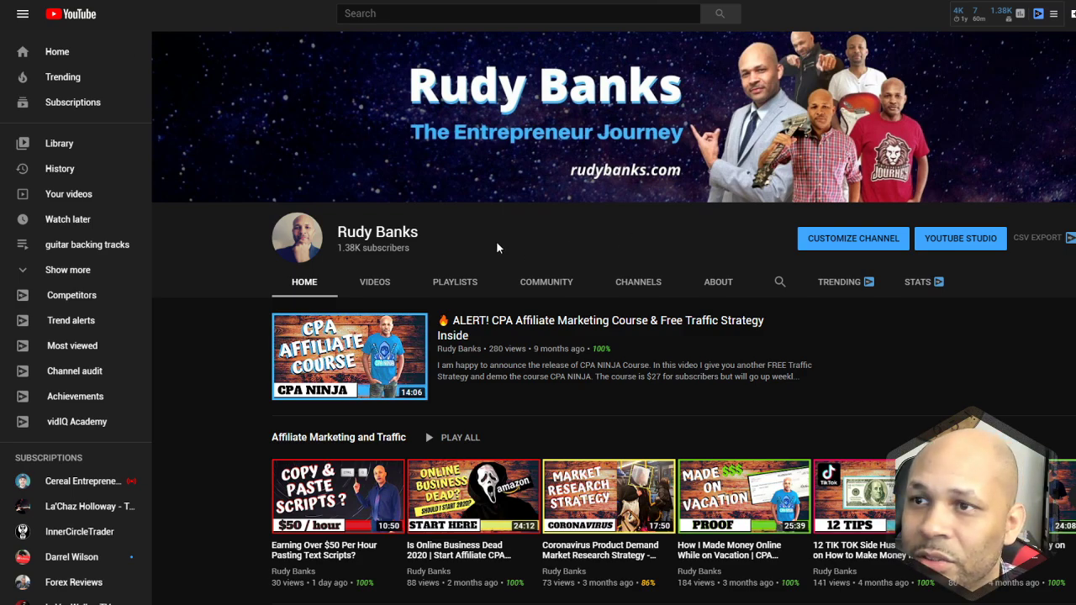
# Look over the video sections on the YouTube channel's home page and return to its banner
pyautogui.scroll(-7, 550, 353)
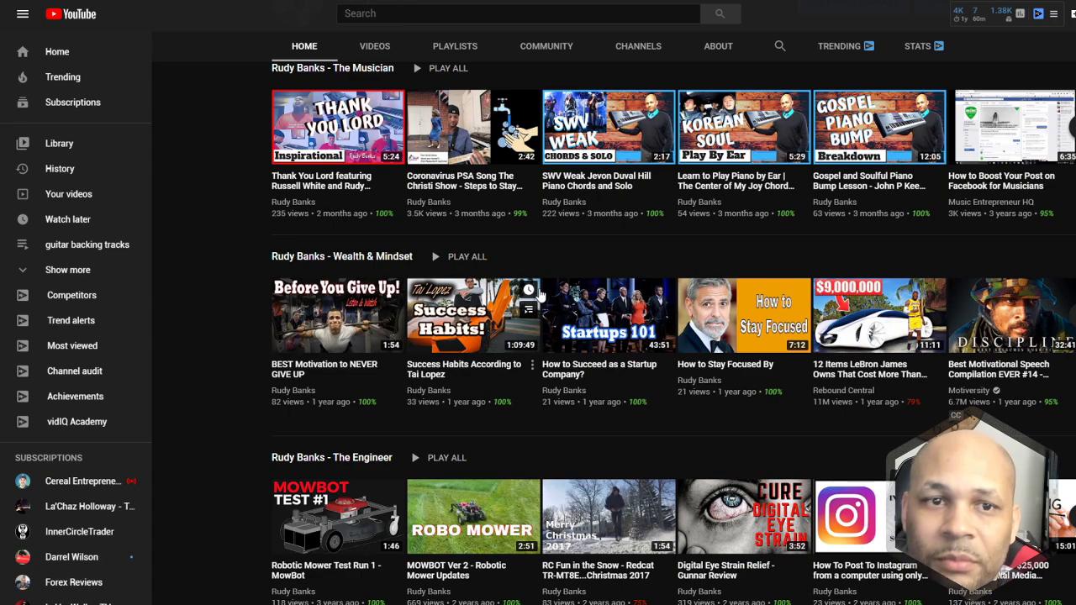
pyautogui.scroll(4, 521, 294)
pyautogui.scroll(3, 516, 290)
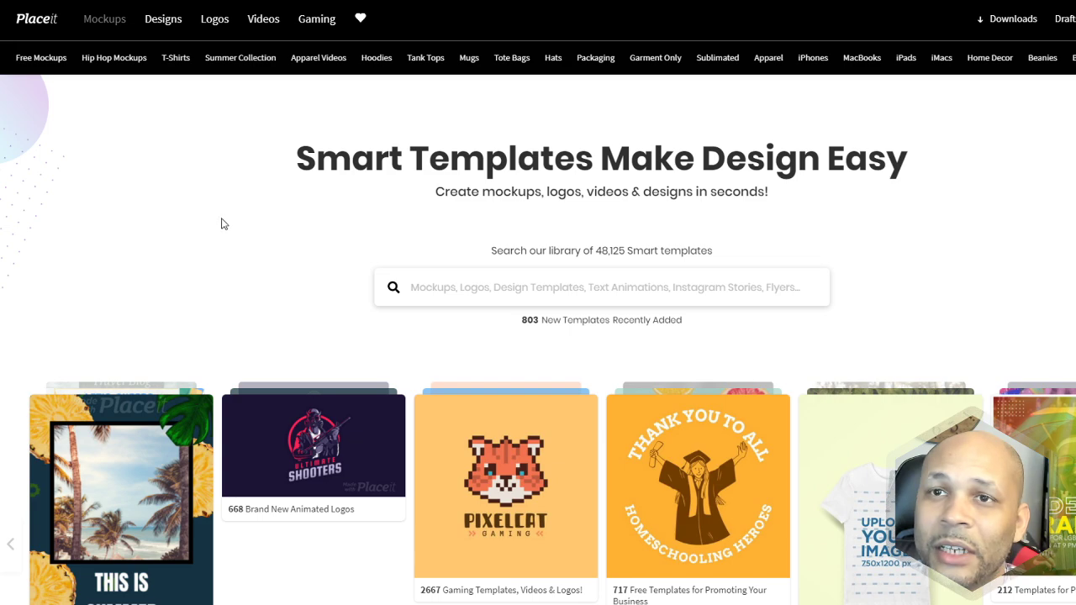
# Search the Placeit template library for "youtube" and choose the suggested "youtube banner" search
pyautogui.scroll(-3, 286, 254)
pyautogui.scroll(3, 285, 253)
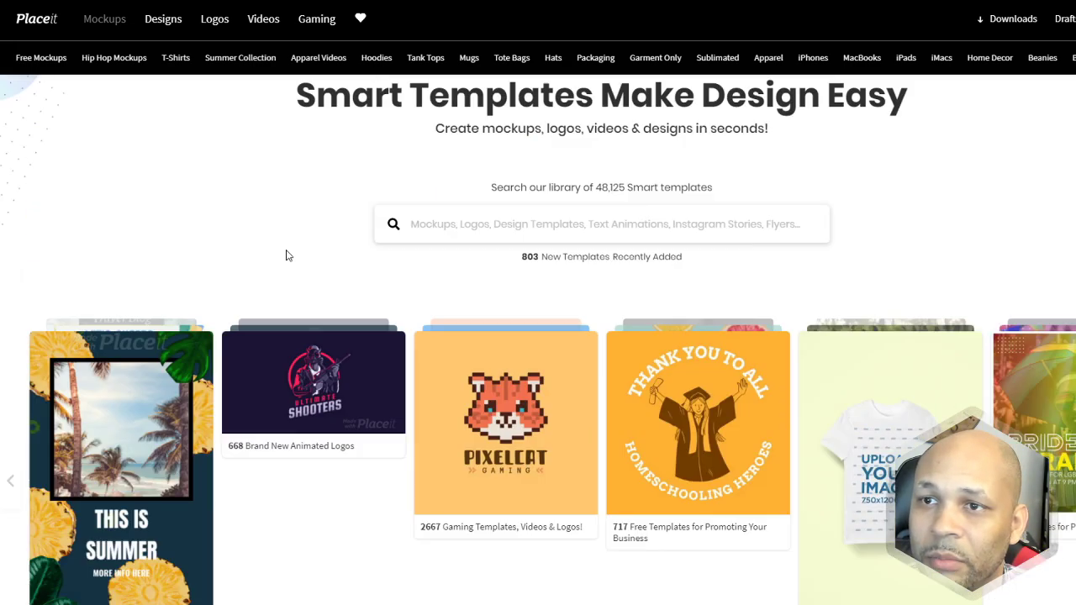
pyautogui.scroll(-4, 505, 270)
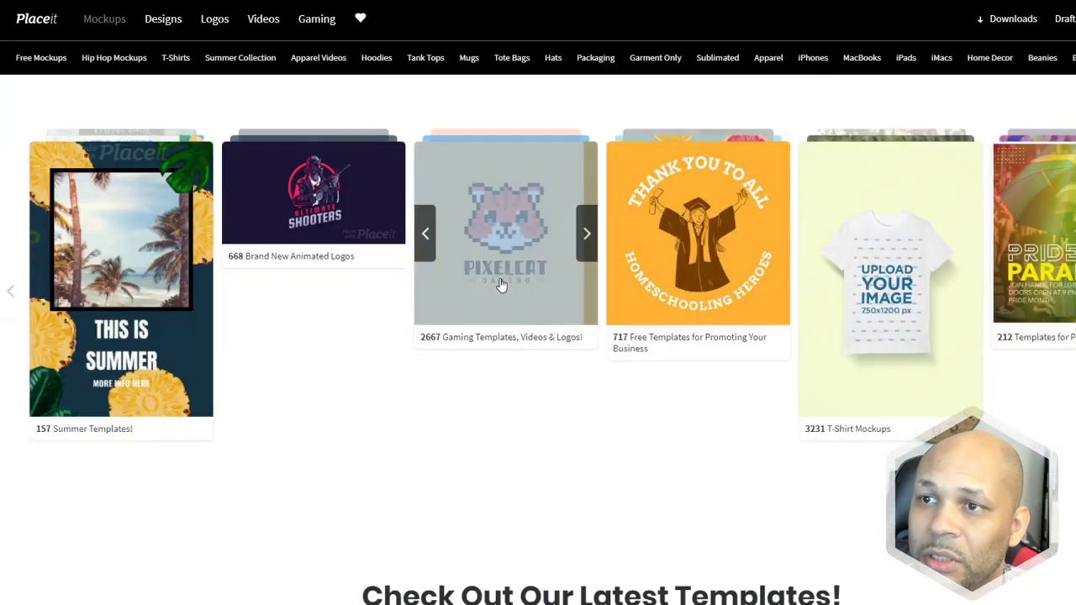
pyautogui.scroll(4, 315, 258)
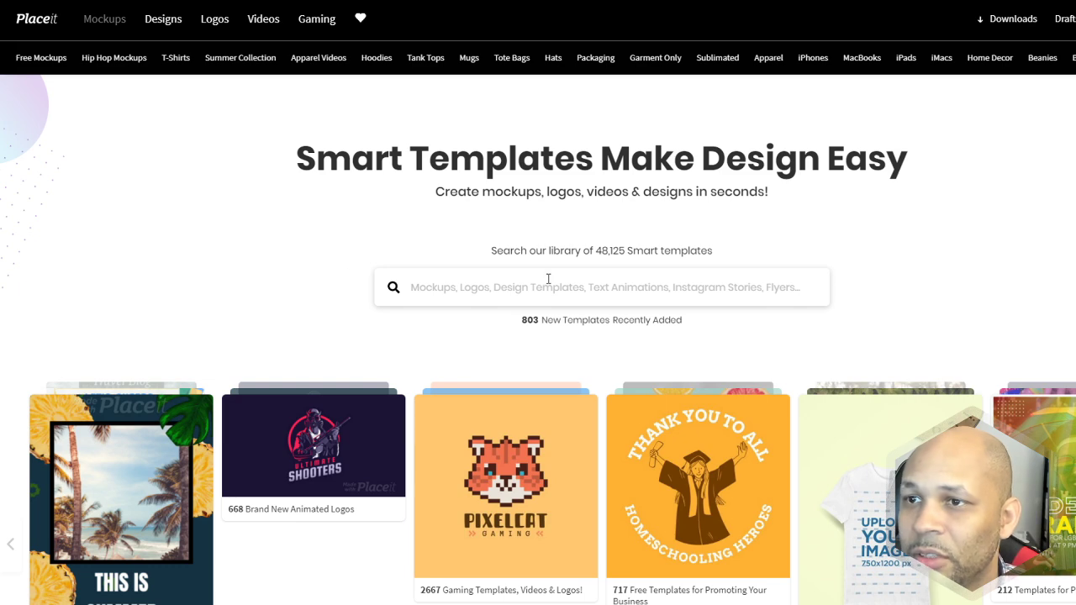
pyautogui.scroll(-3, 763, 370)
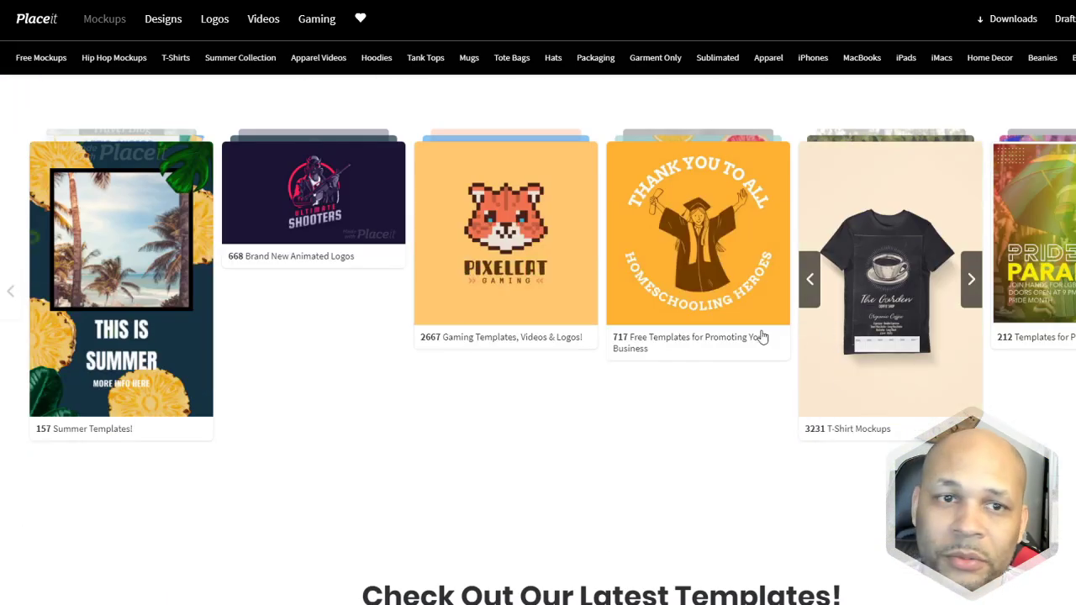
pyautogui.scroll(3, 313, 359)
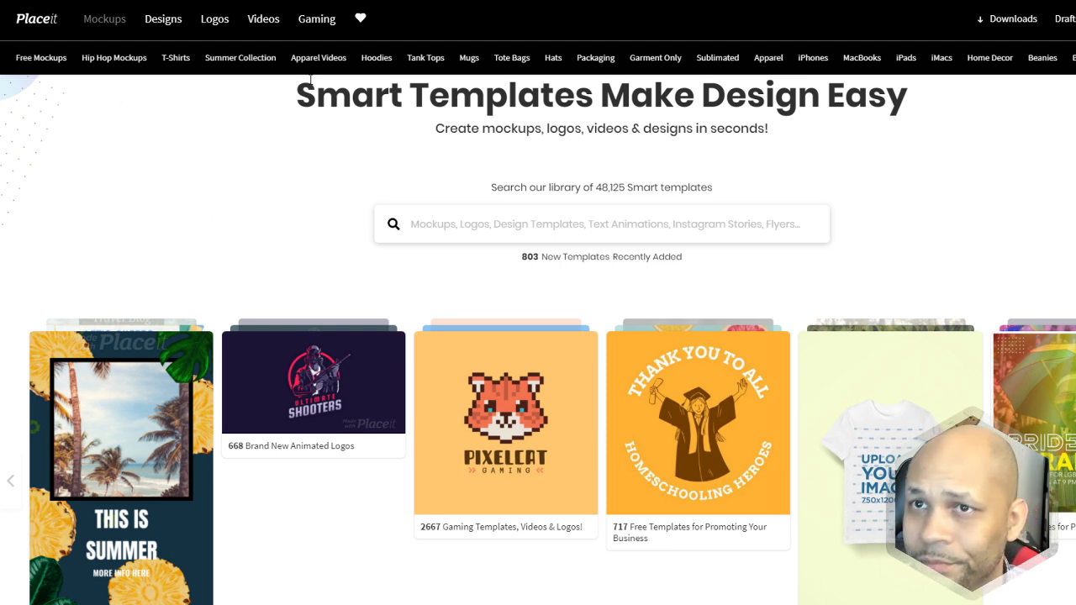
pyautogui.scroll(1, 412, 86)
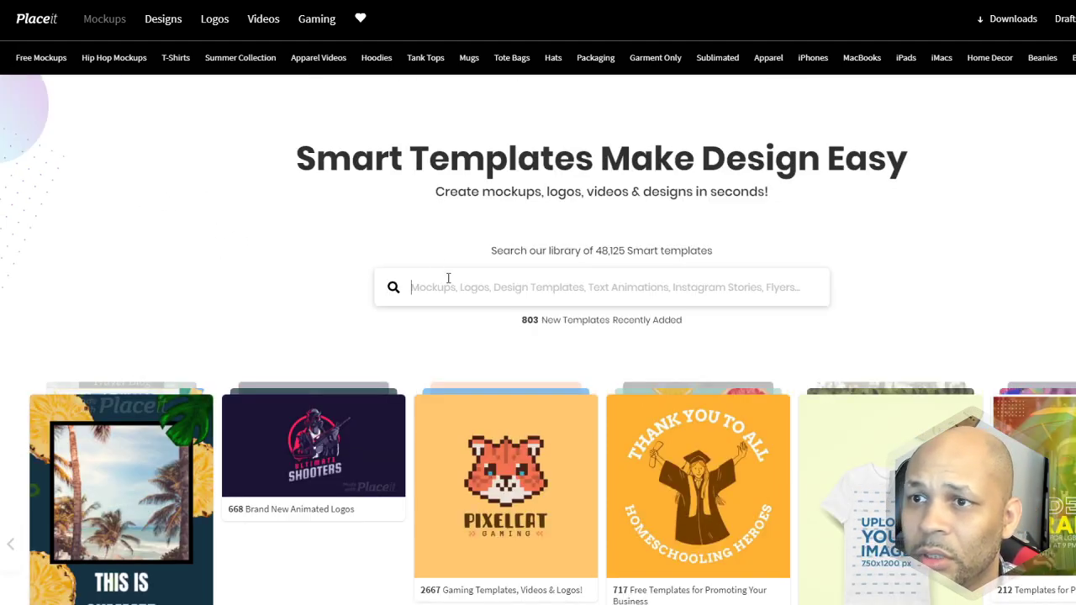
pyautogui.write('youtube')
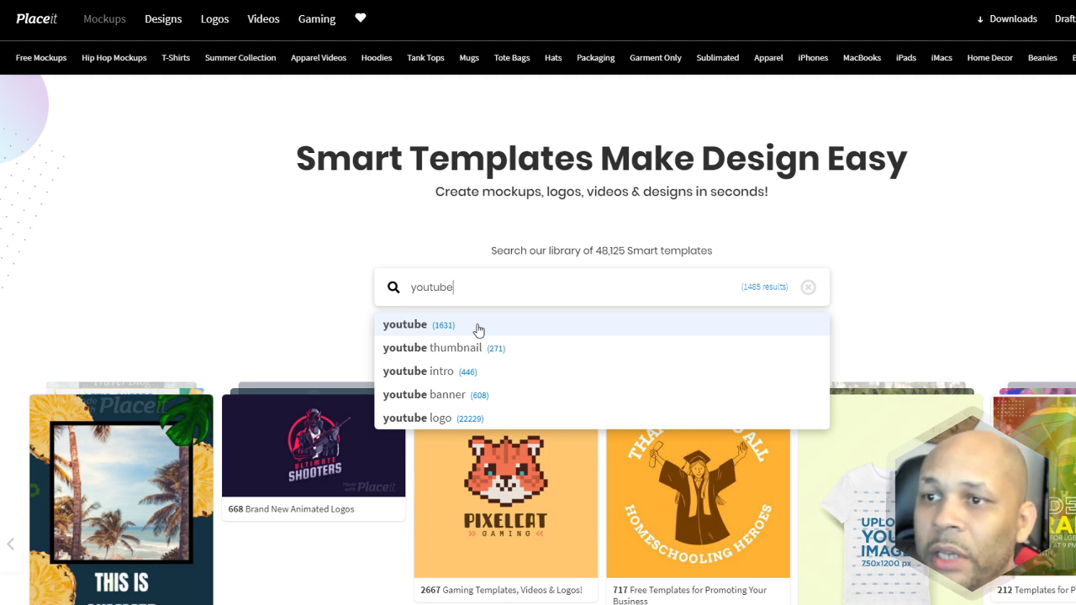
pyautogui.click(425, 394)
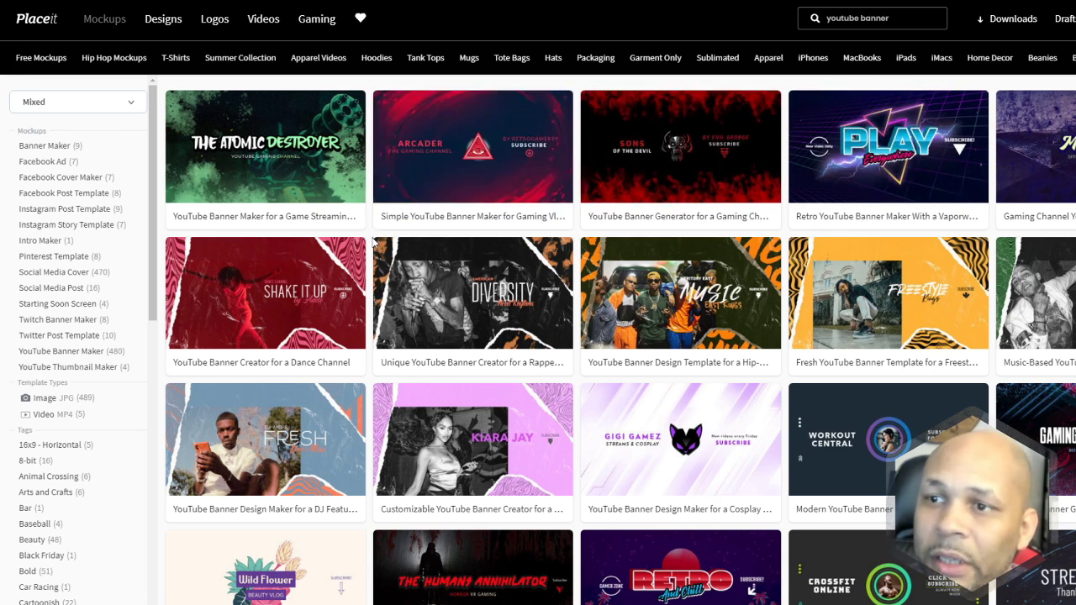
# Look through the YouTube banner templates in the search results and return to the first row
pyautogui.scroll(-2, 409, 304)
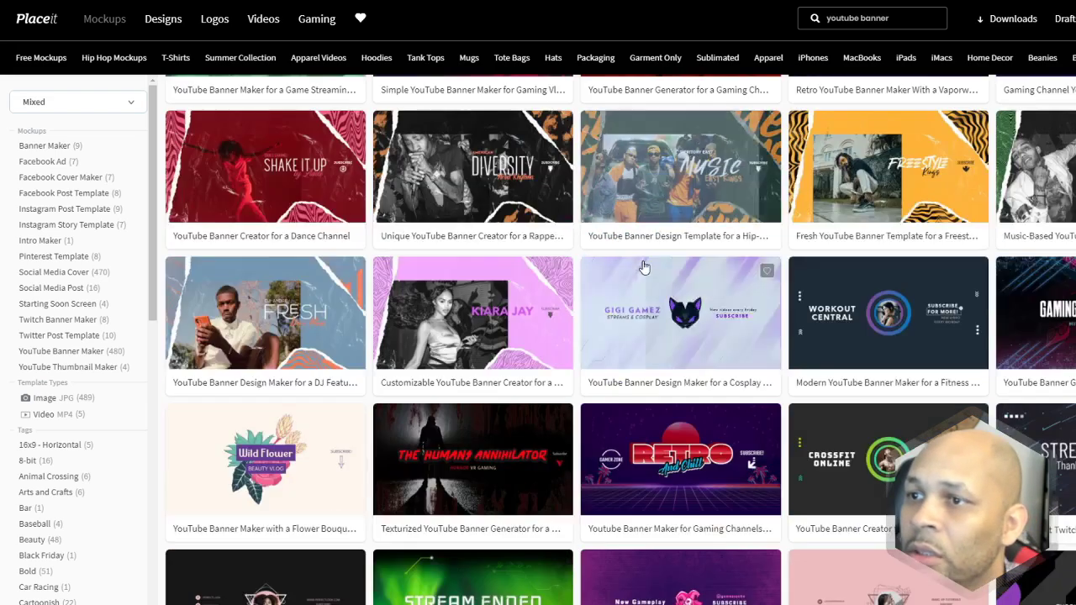
pyautogui.scroll(-6, 408, 303)
pyautogui.scroll(4, 396, 300)
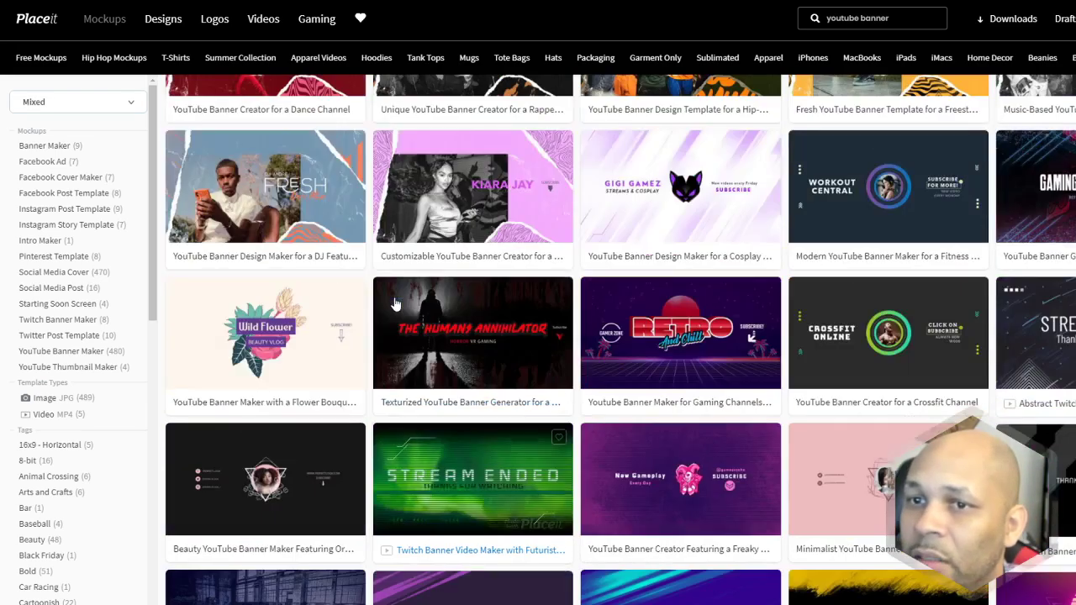
pyautogui.scroll(-3, 610, 353)
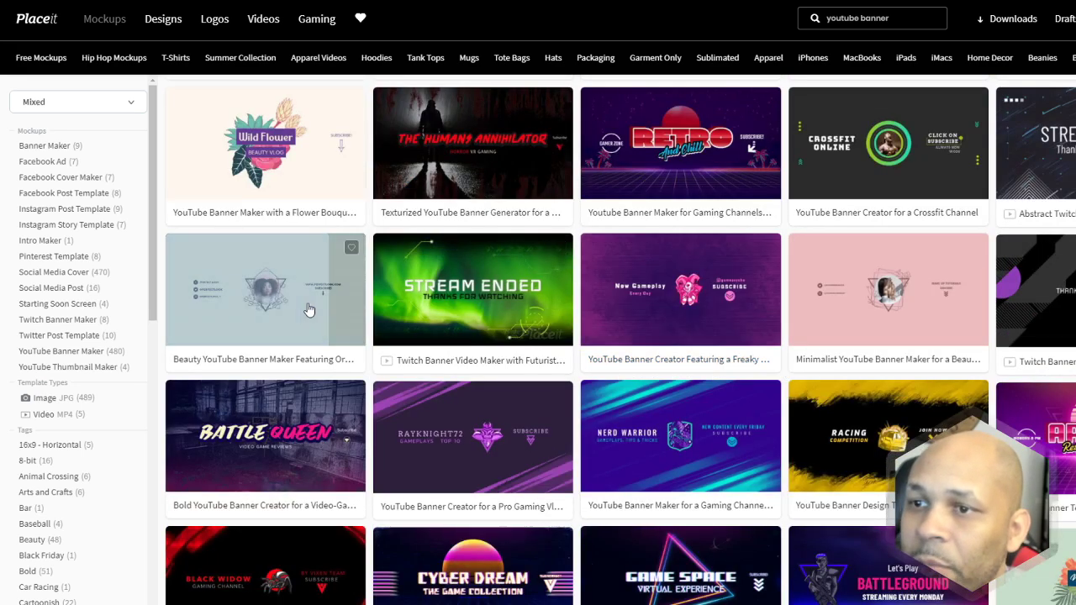
pyautogui.scroll(-2, 309, 311)
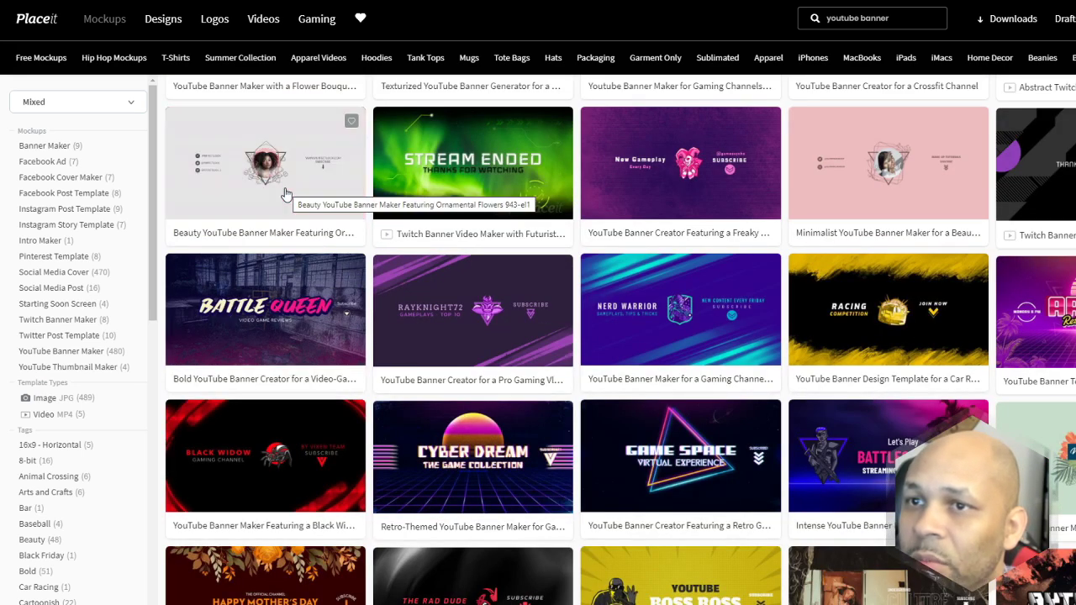
pyautogui.scroll(-3, 800, 336)
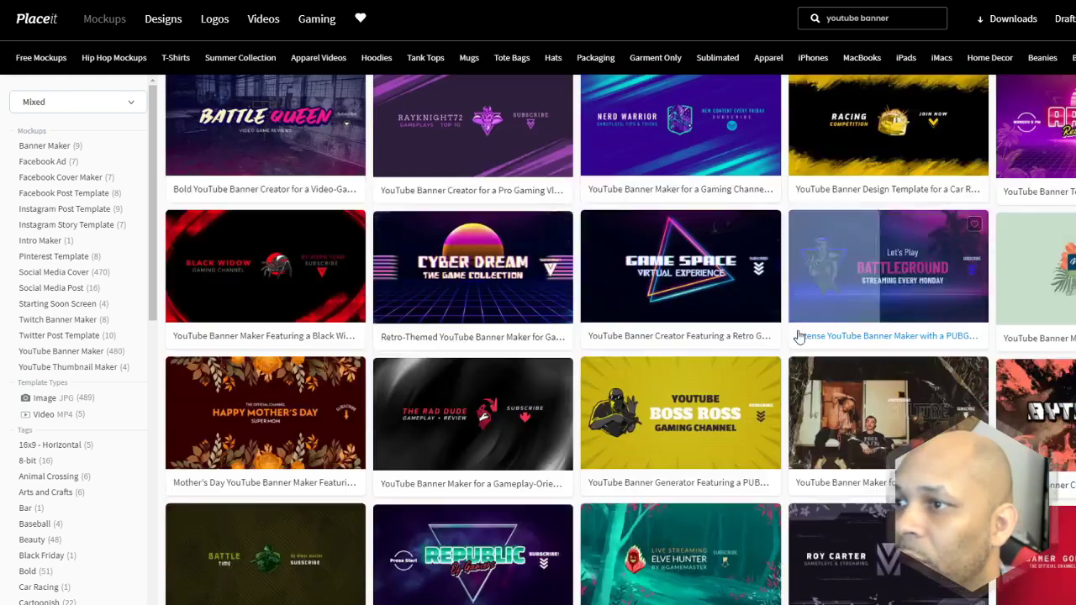
pyautogui.scroll(10, 504, 332)
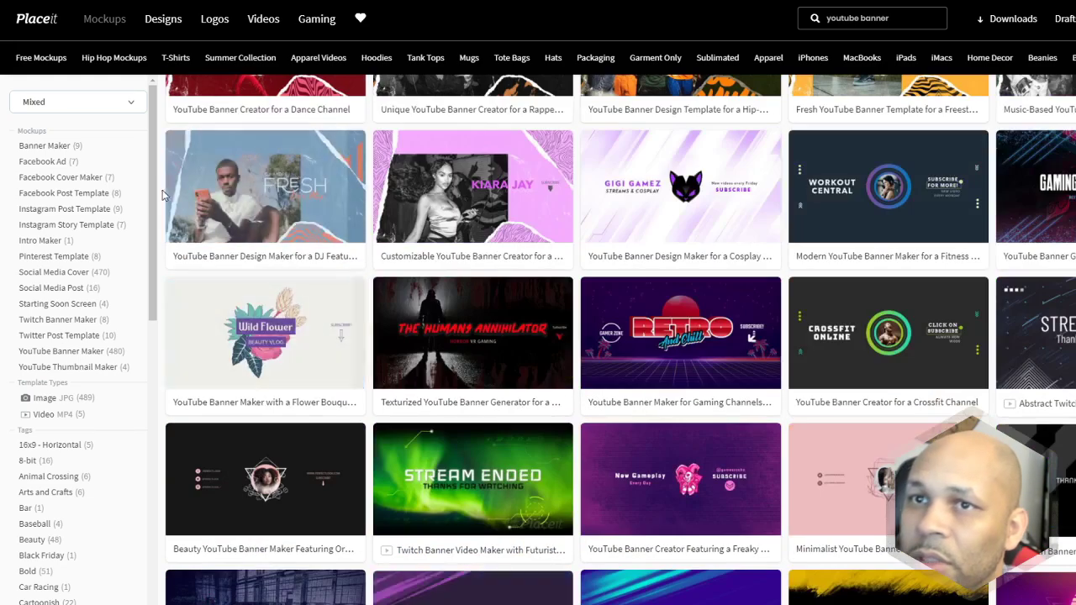
pyautogui.scroll(-5, 547, 217)
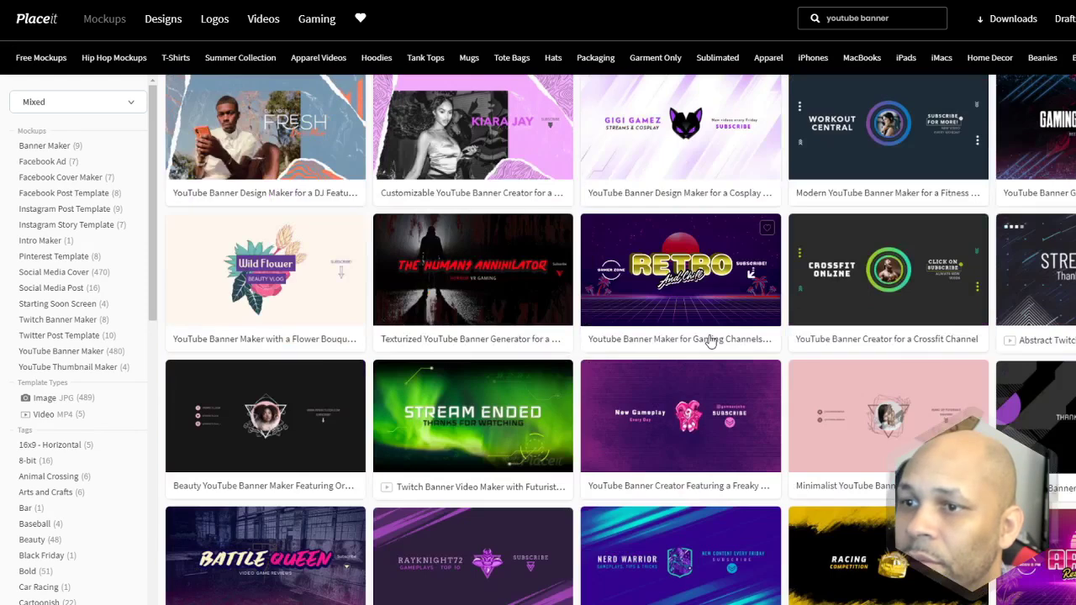
pyautogui.scroll(5, 857, 55)
# Try narrowing the template search to "youtube banner realtor", and restore the query to "youtube banner"
pyautogui.click(890, 17)
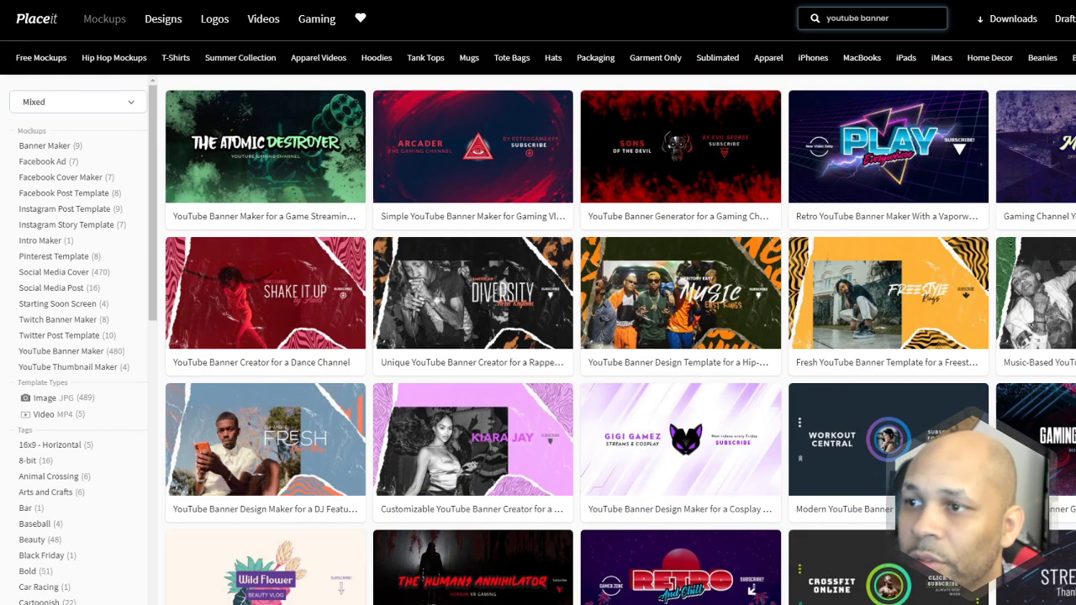
pyautogui.write('roa')
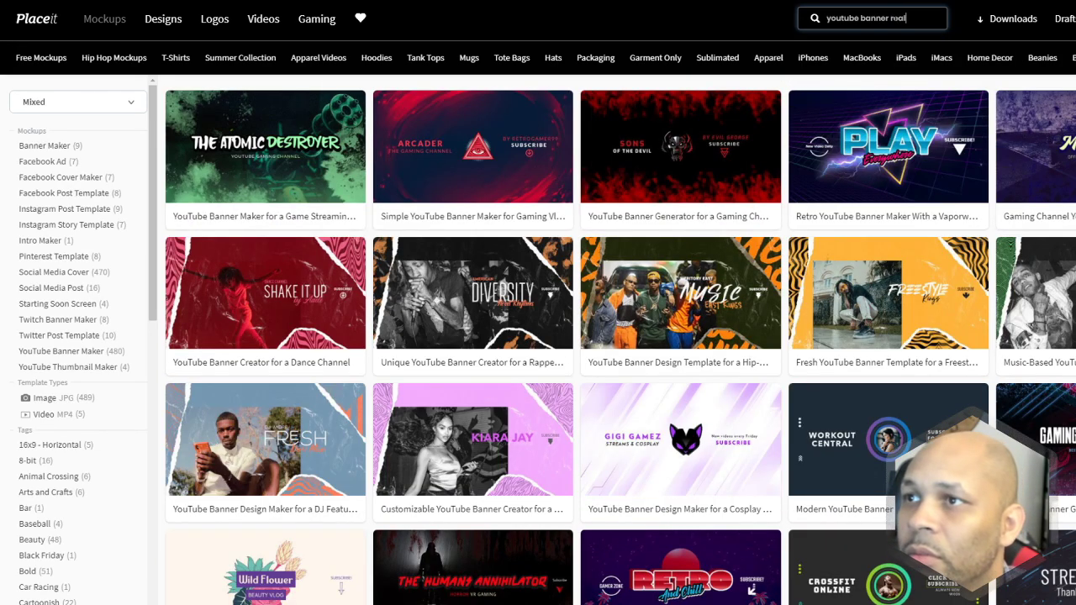
pyautogui.press('Return')
pyautogui.hotkey('ctrl', 'shift', 'Left')
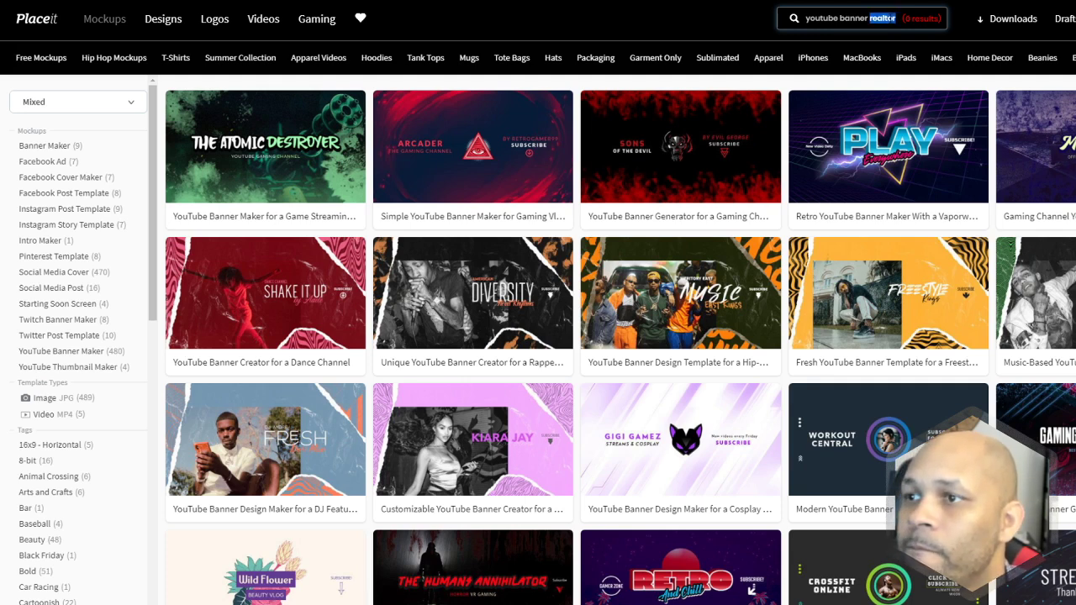
pyautogui.press('BackSpace')
pyautogui.write('c')
pyautogui.press('BackSpace')
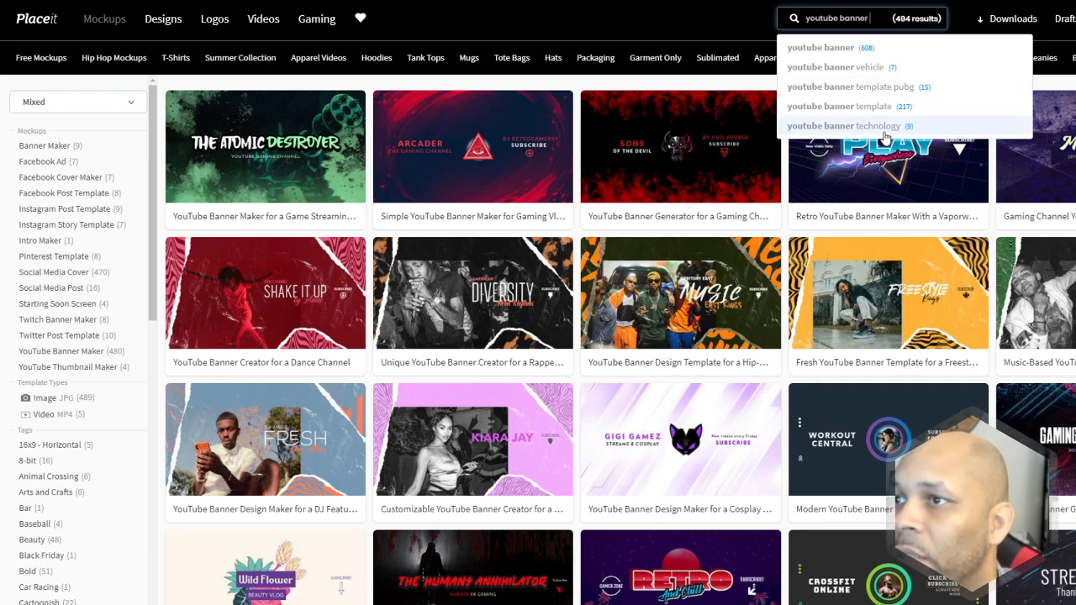
# Open the Modern YouTube Banner Maker for a Fitness Channel template and try several stock fitness photos in its central circle
pyautogui.click(841, 458)
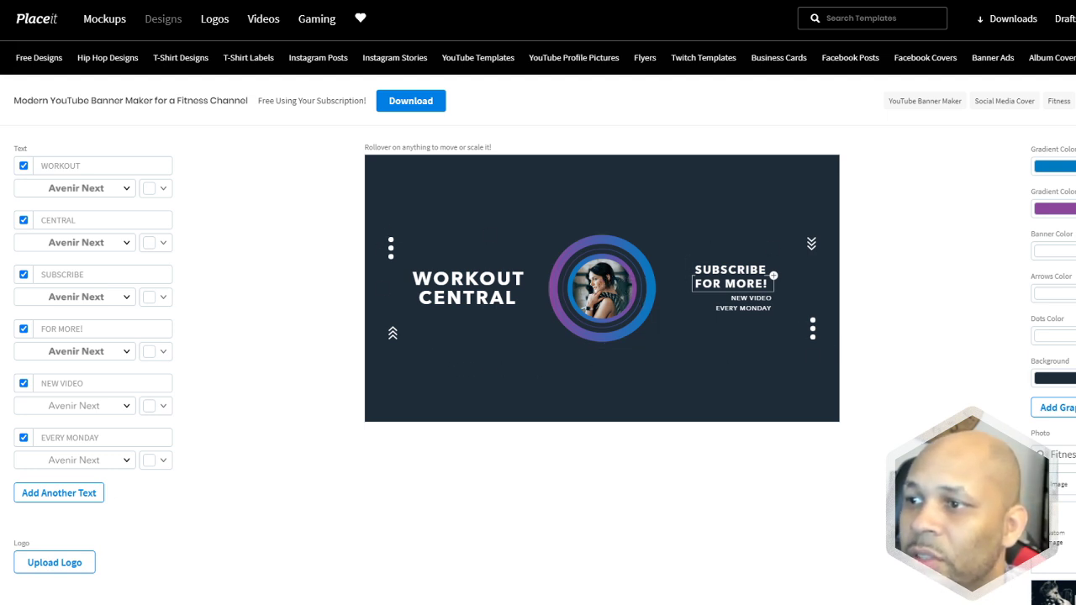
pyautogui.click(1062, 495)
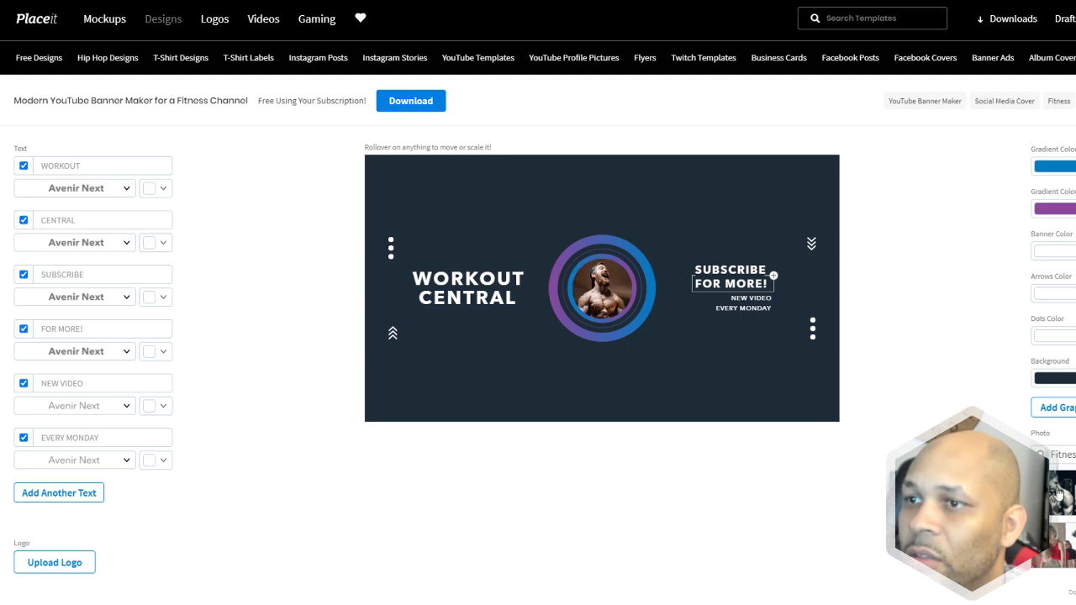
pyautogui.click(1050, 551)
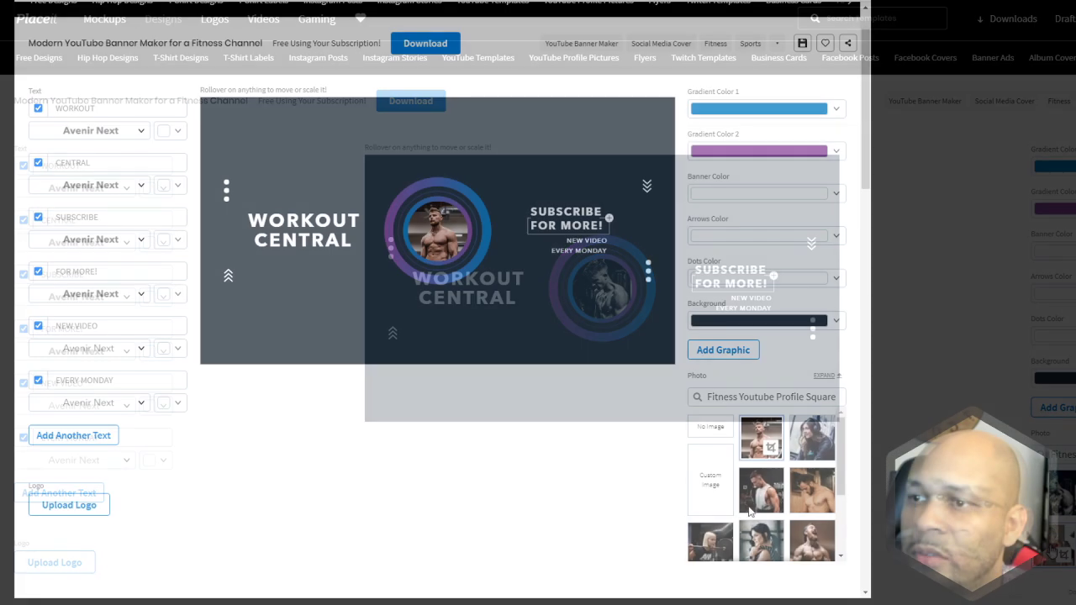
pyautogui.click(780, 498)
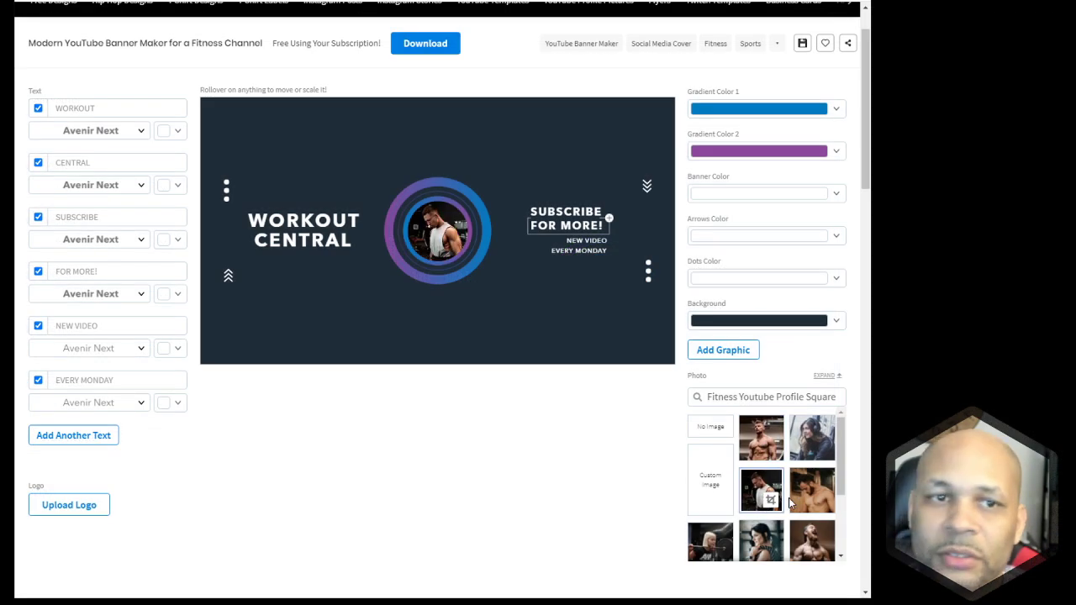
pyautogui.click(799, 499)
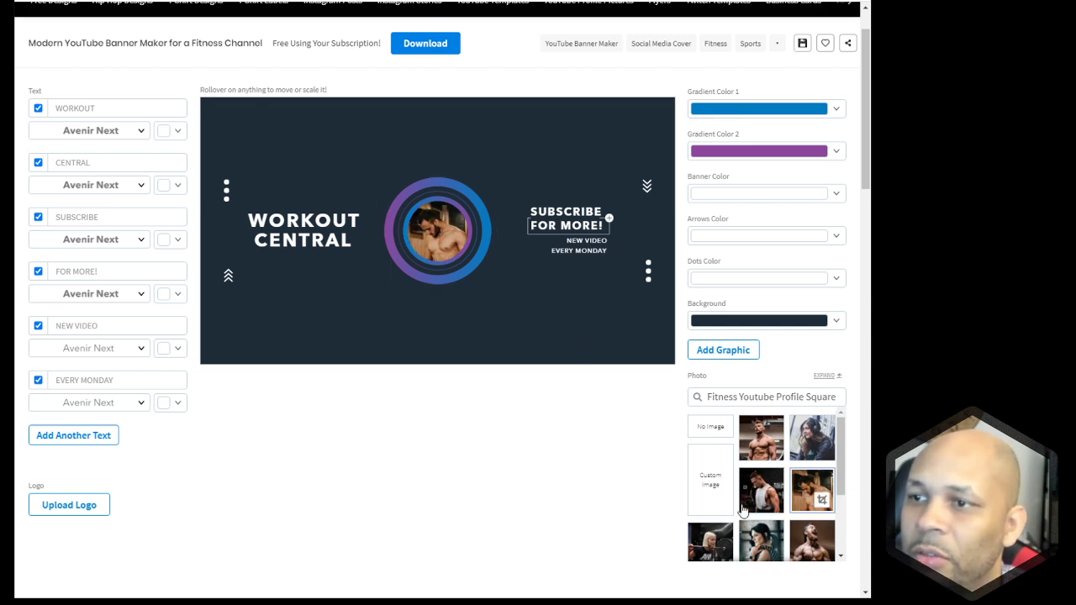
# Replace the banner's stock photo with the custom image avatar3, keeping the default crop
pyautogui.click(709, 426)
pyautogui.click(710, 483)
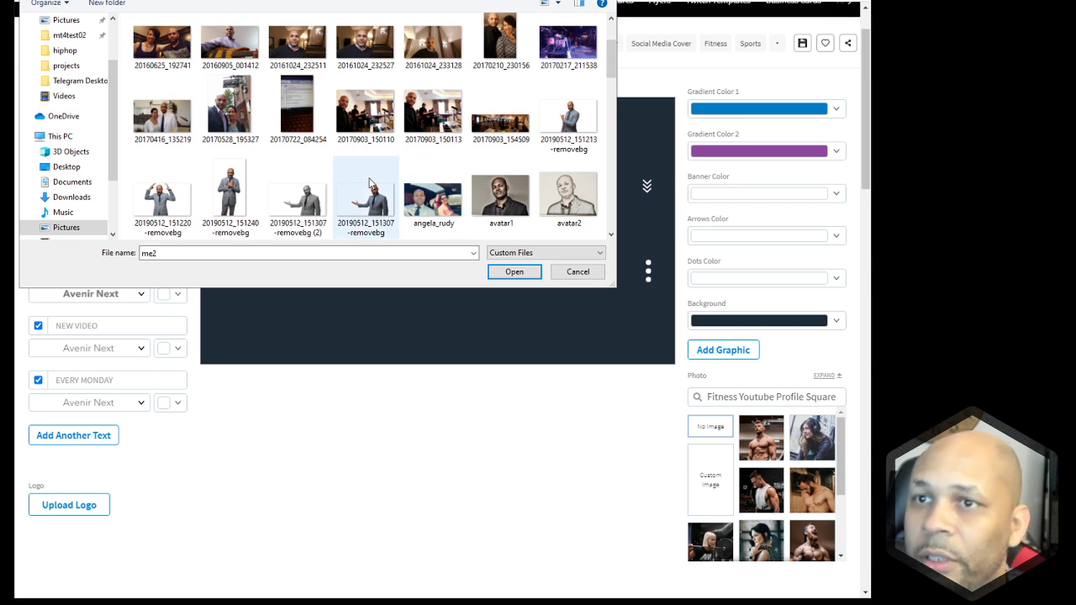
pyautogui.scroll(-2, 473, 183)
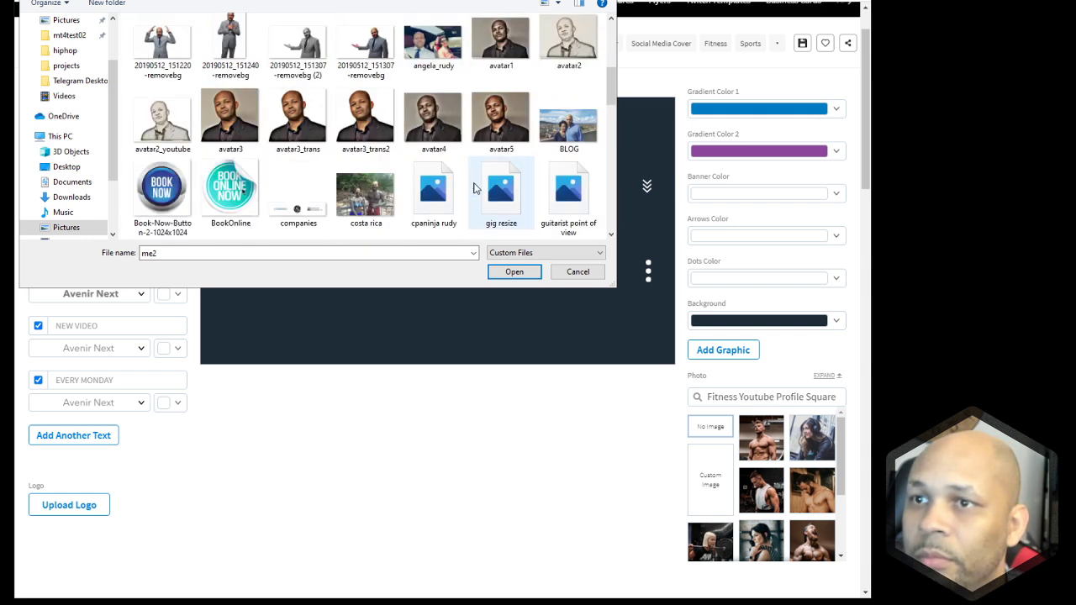
pyautogui.click(249, 141)
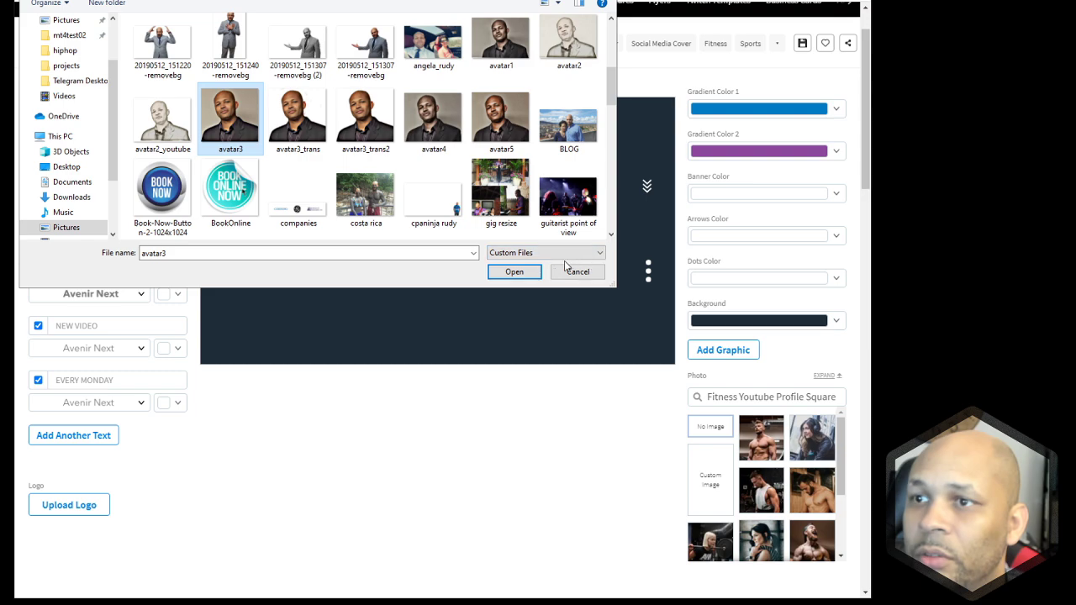
pyautogui.click(496, 270)
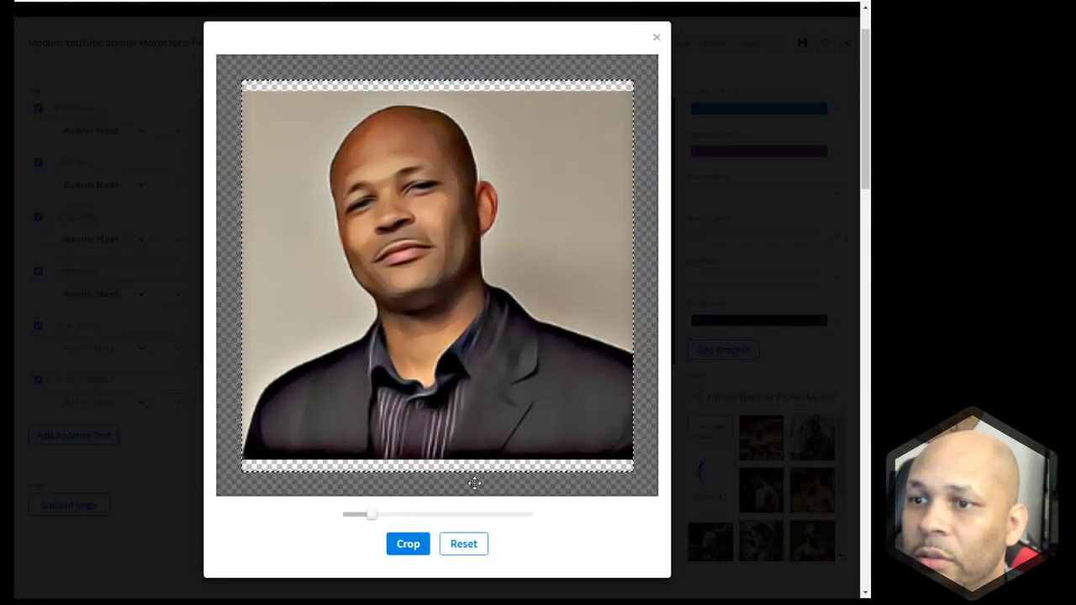
pyautogui.click(409, 545)
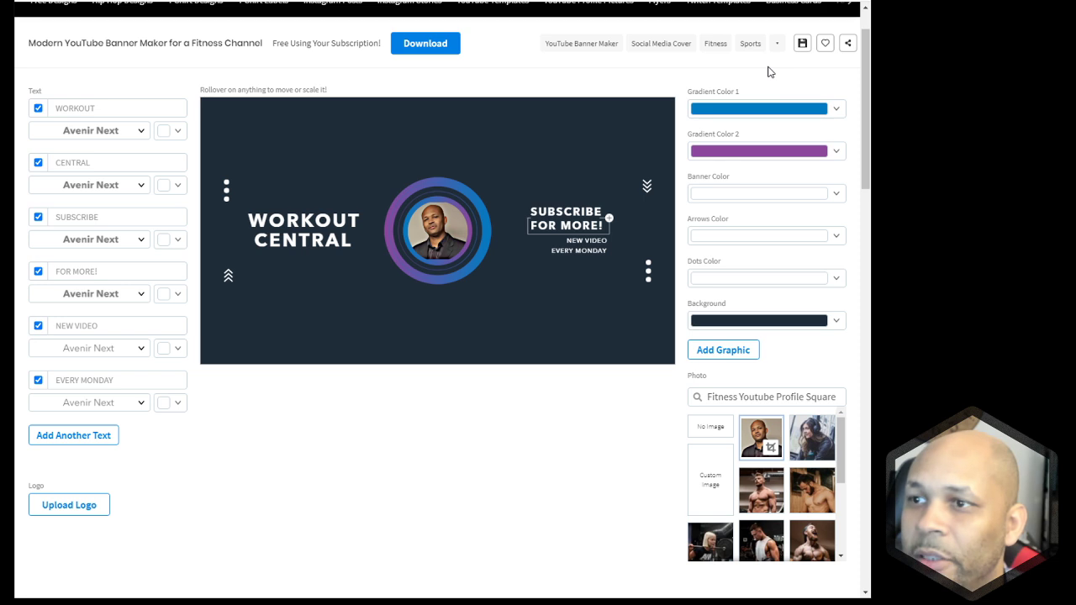
# Try light grey, red, lime and pale green as the banner's background colour, and settle on dark grey
pyautogui.click(781, 320)
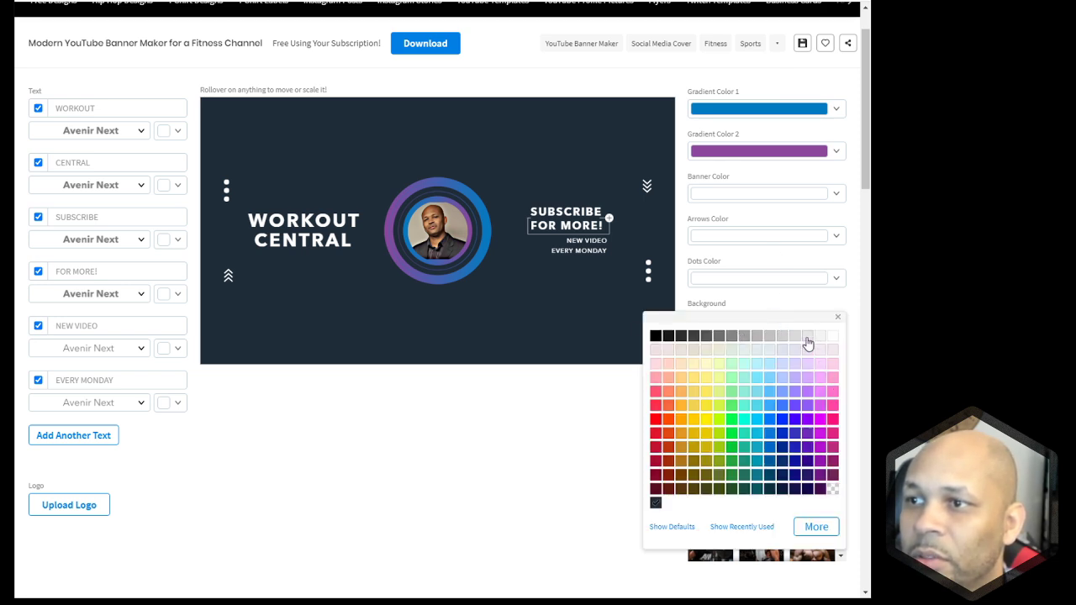
pyautogui.click(807, 337)
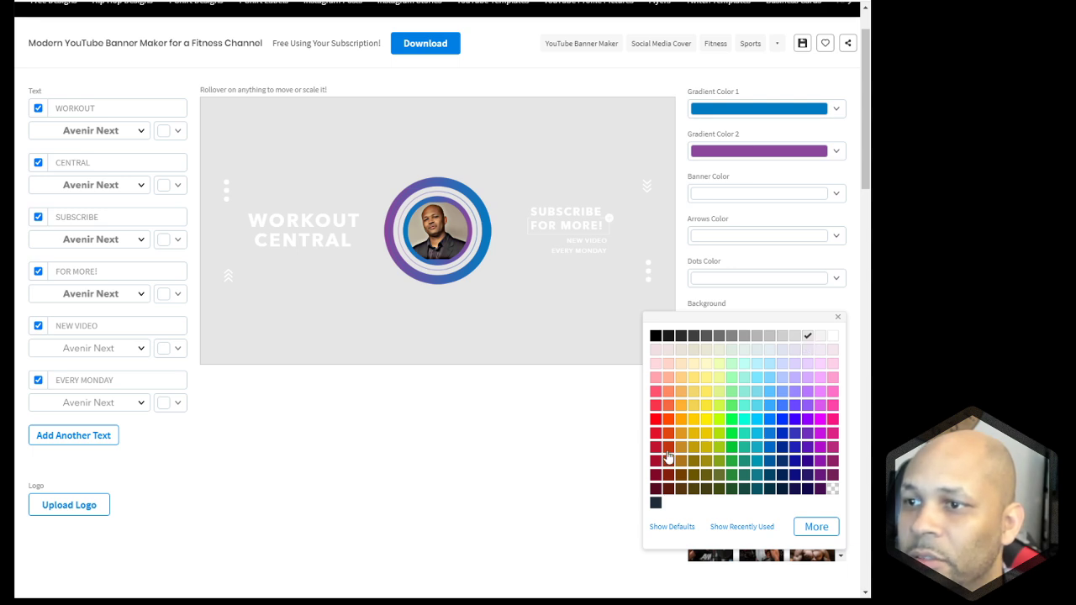
pyautogui.click(656, 420)
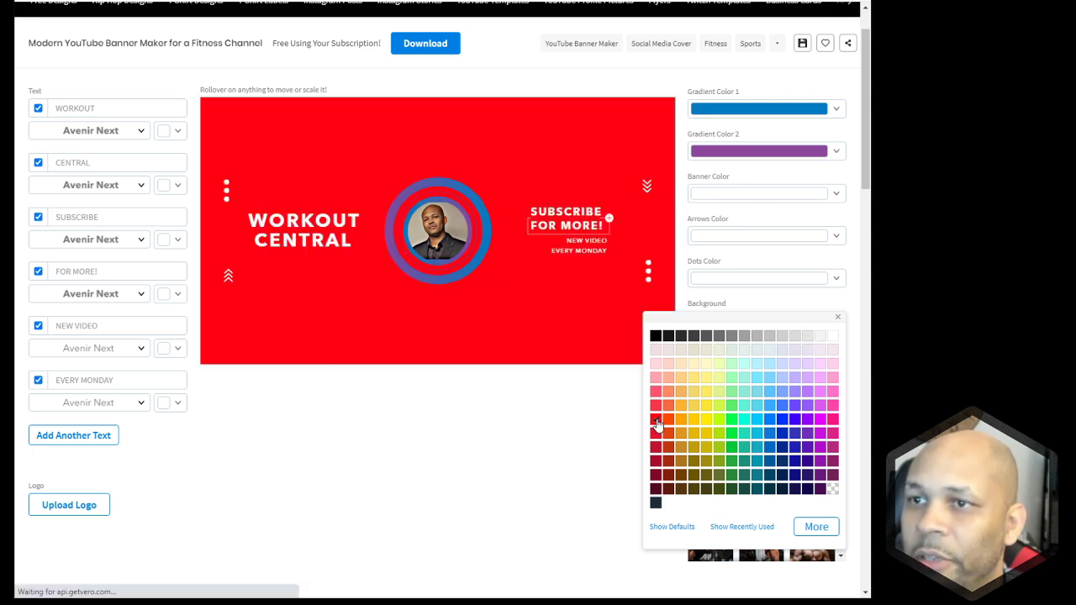
pyautogui.click(719, 419)
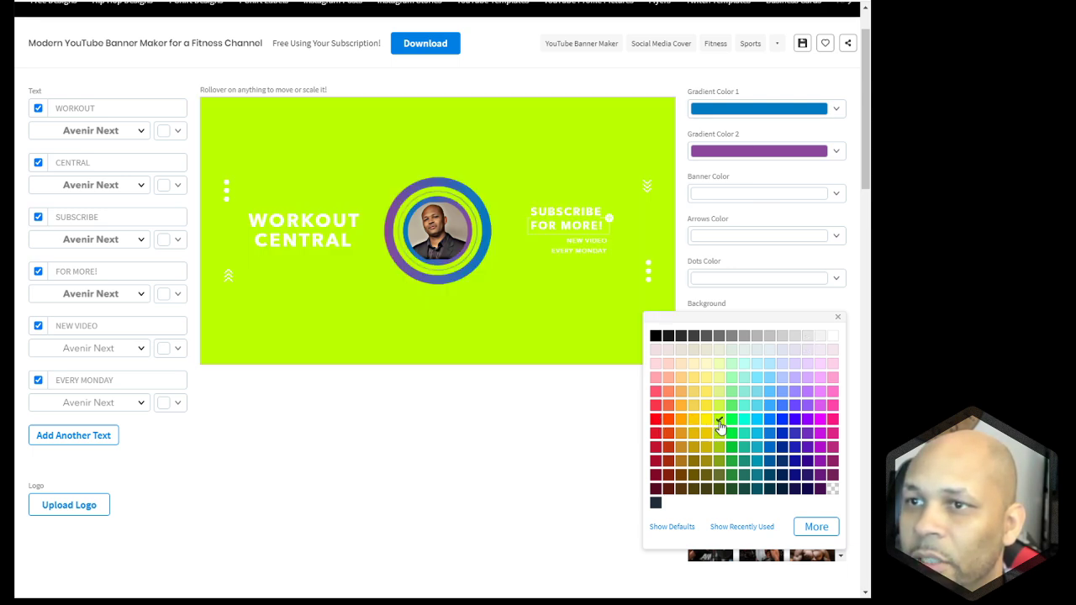
pyautogui.click(733, 350)
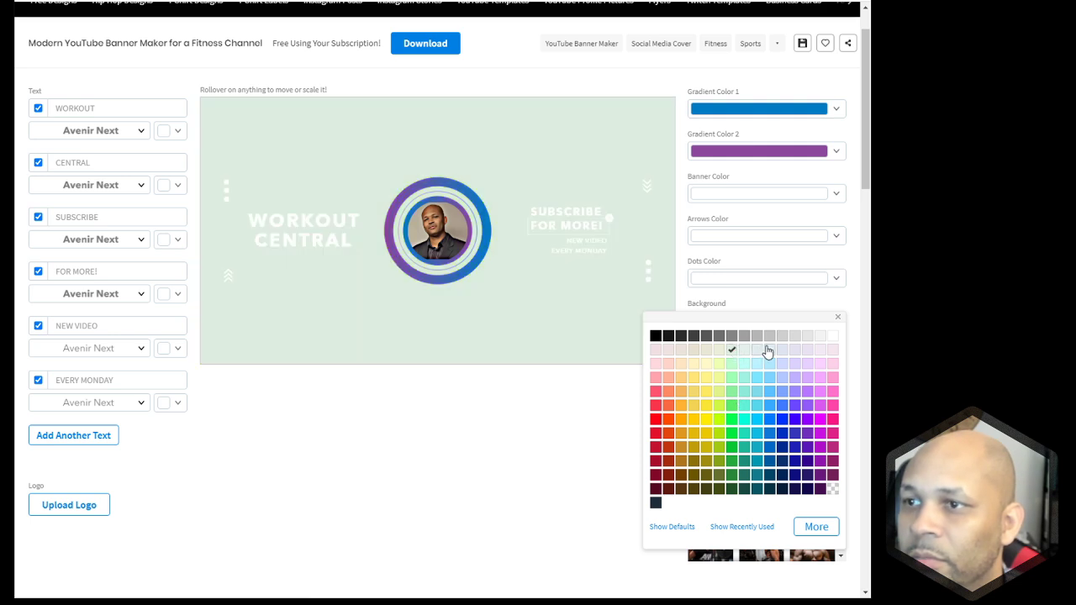
pyautogui.click(681, 338)
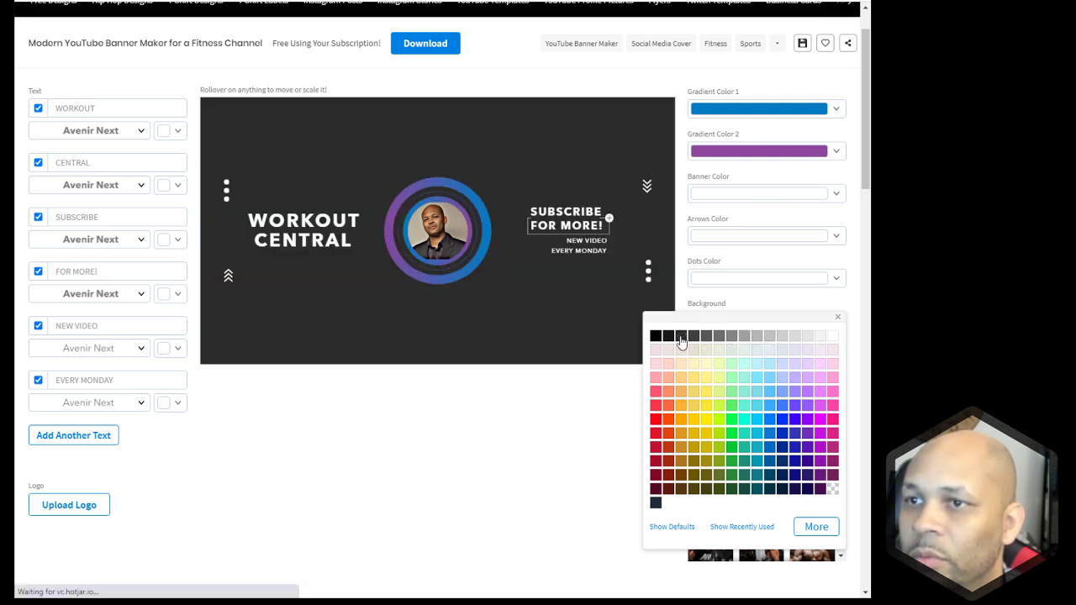
# Try adding a skull graphic to the banner, place it just below the photo circle, and hide it again
pyautogui.click(592, 394)
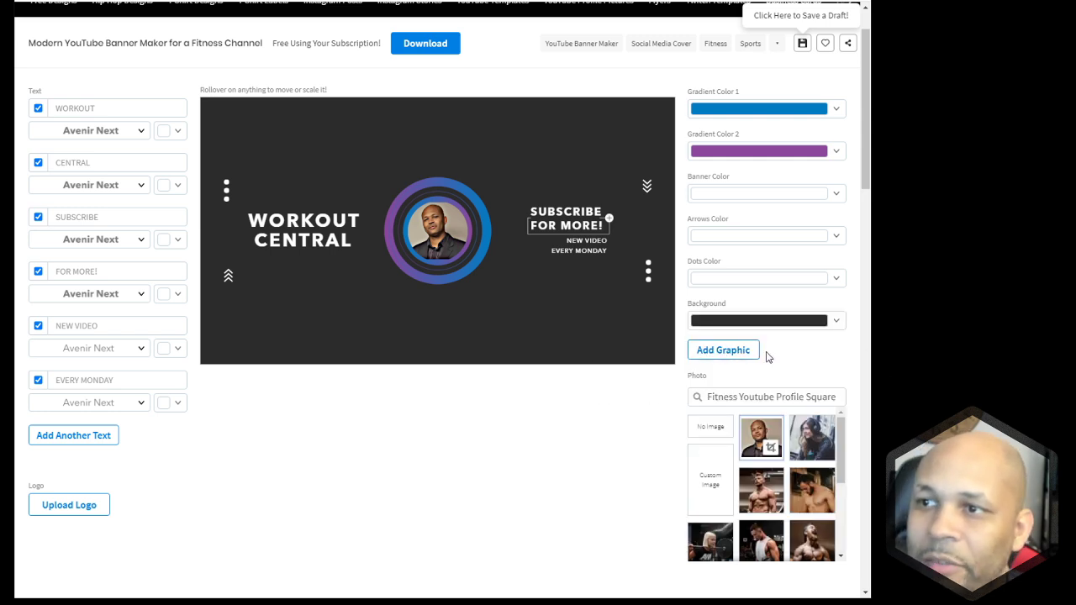
pyautogui.click(735, 349)
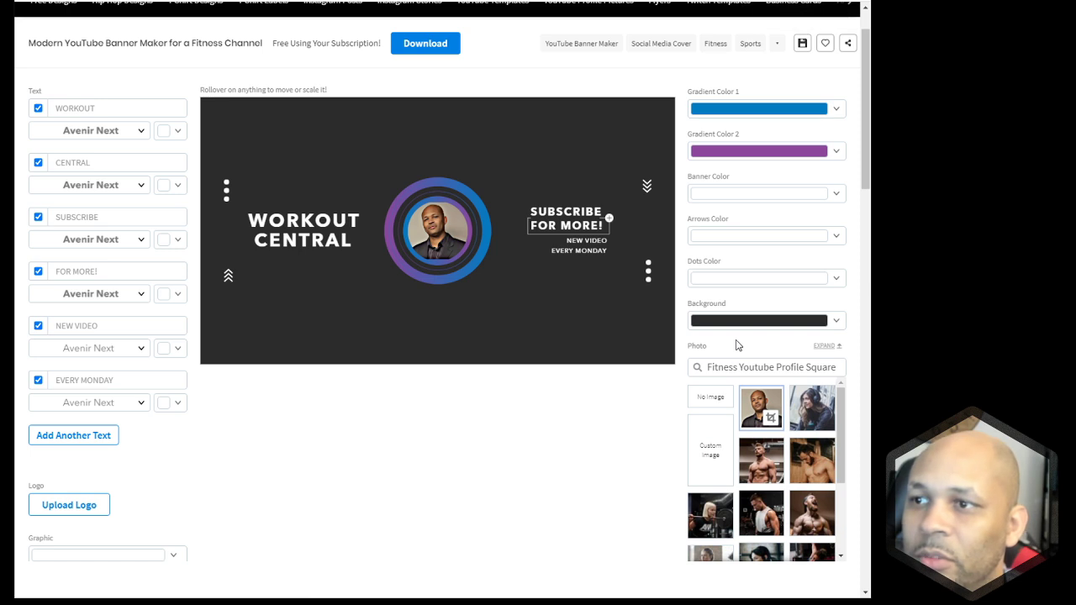
pyautogui.moveTo(437, 295); pyautogui.dragTo(488, 301)
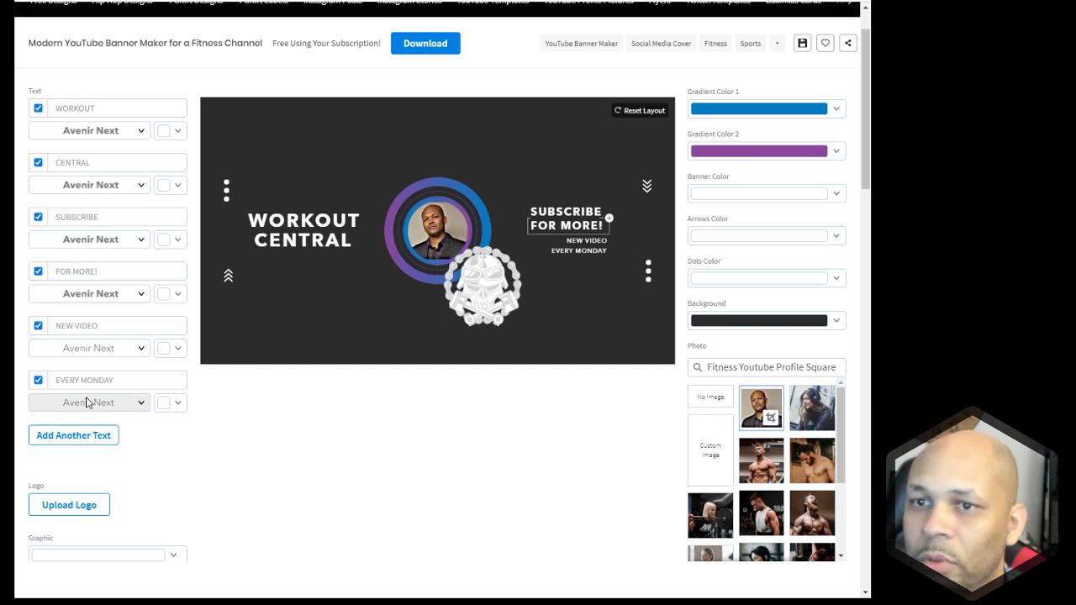
pyautogui.scroll(-1, 208, 454)
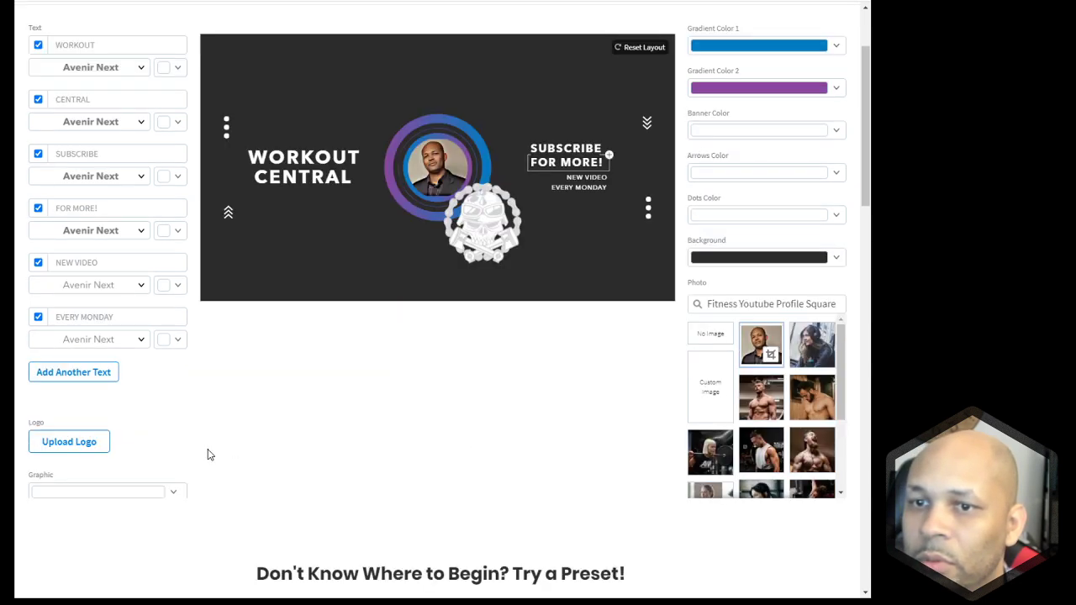
pyautogui.click(485, 224)
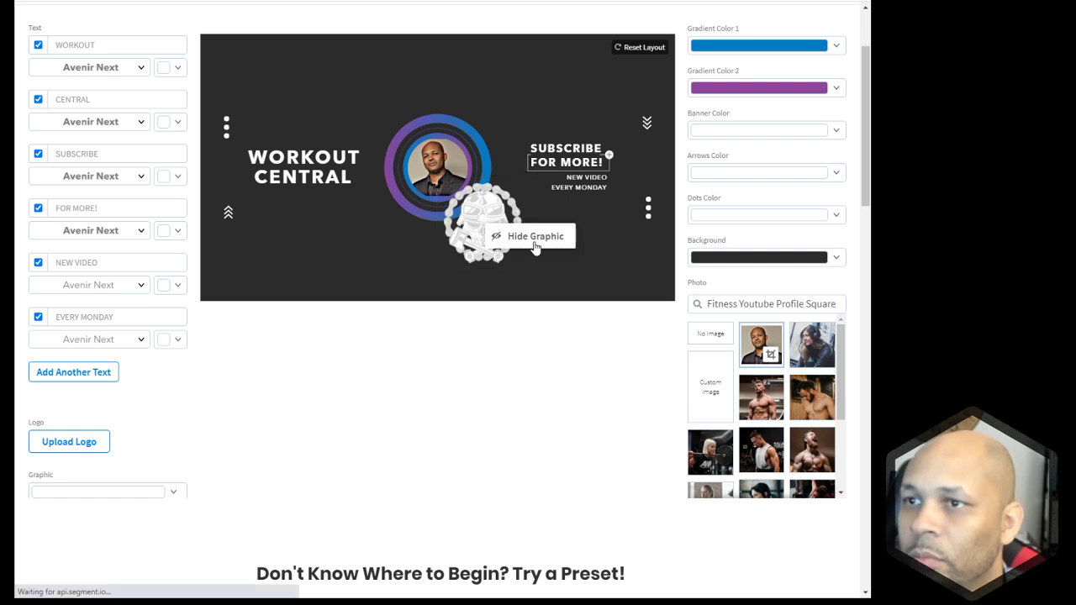
pyautogui.click(534, 239)
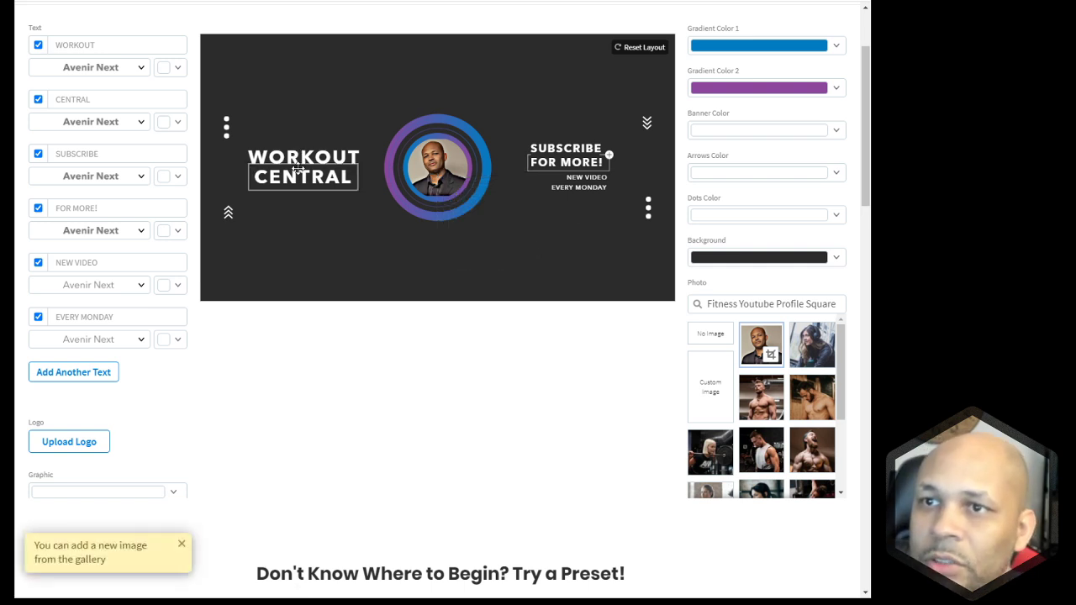
# Look through the presets and similar templates for this banner, and open Bold YouTube Banner Creator for a Video-Game Reviewer
pyautogui.scroll(2, 125, 262)
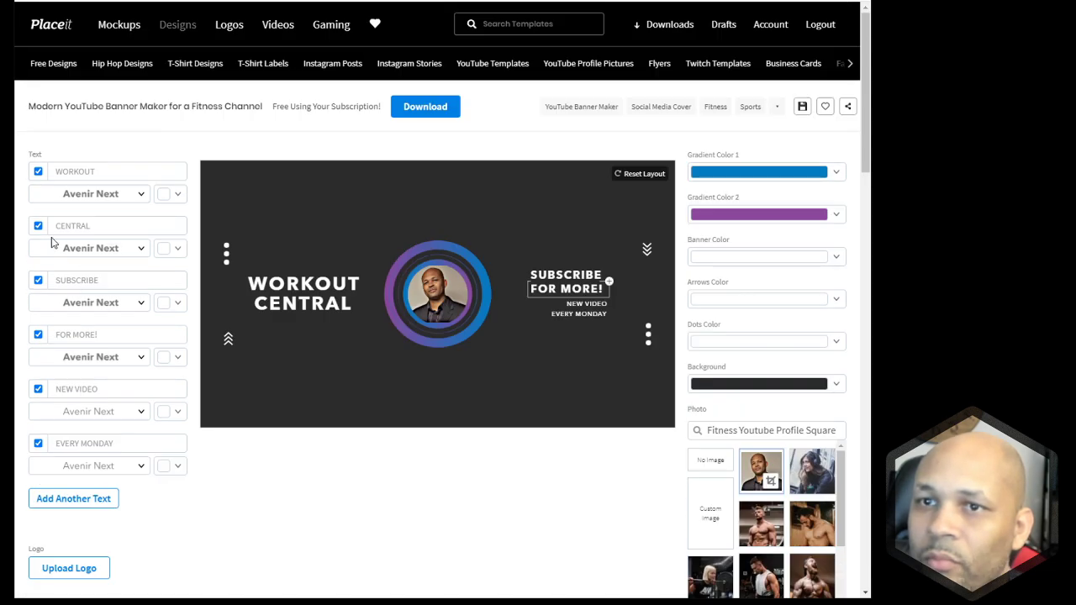
pyautogui.click(38, 172)
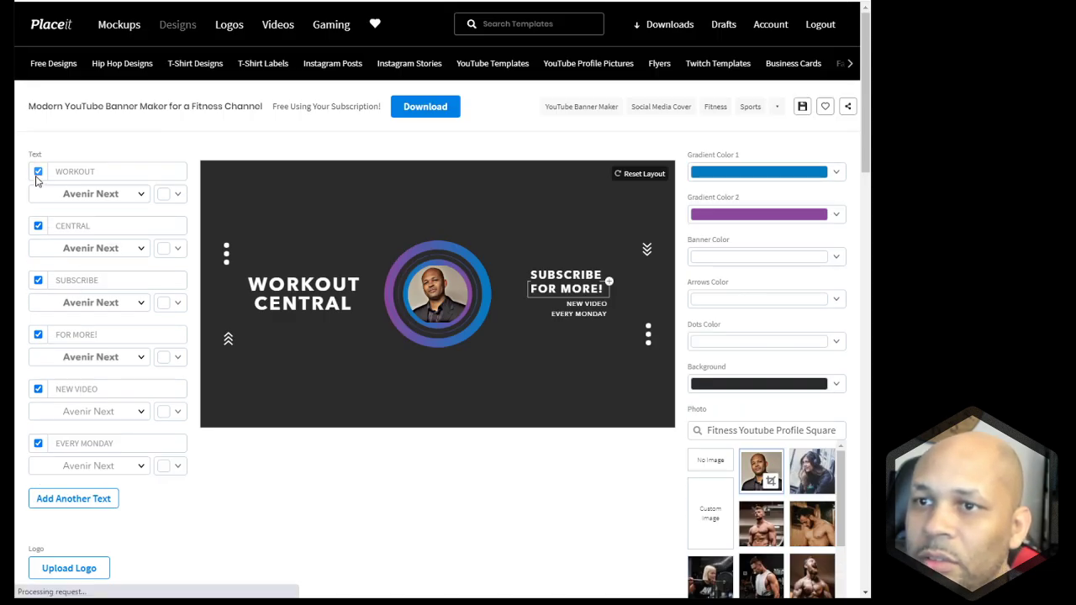
pyautogui.scroll(-10, 697, 295)
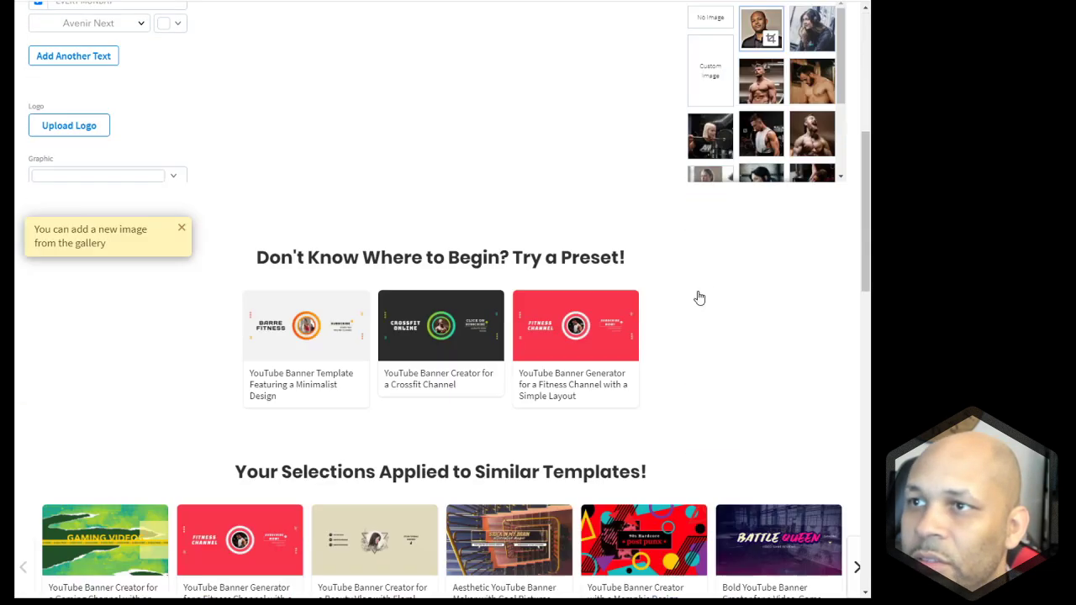
pyautogui.scroll(10, 699, 298)
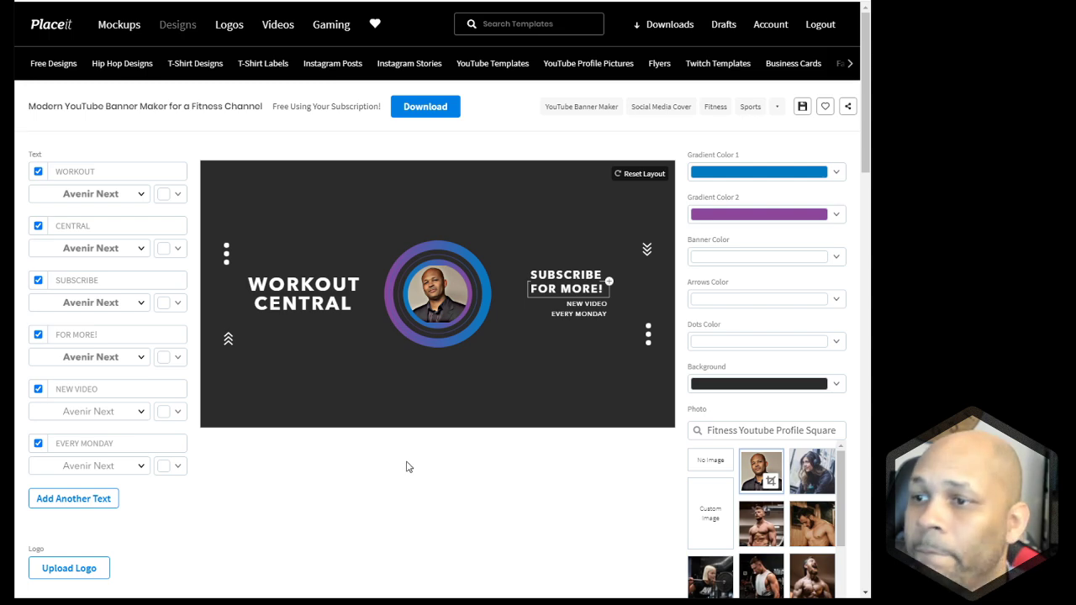
pyautogui.scroll(-7, 378, 542)
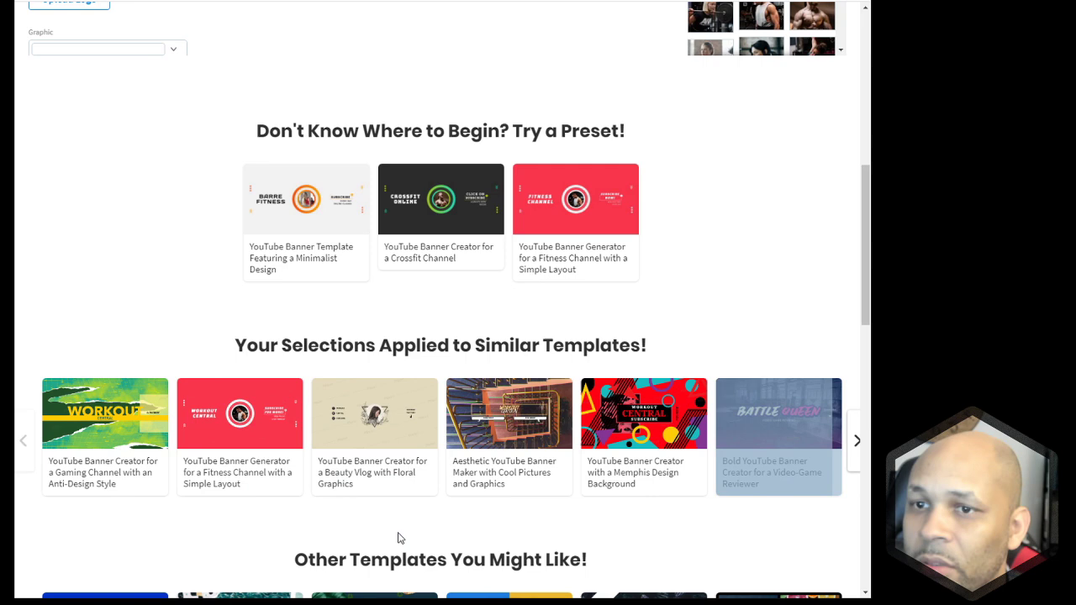
pyautogui.scroll(-2, 400, 538)
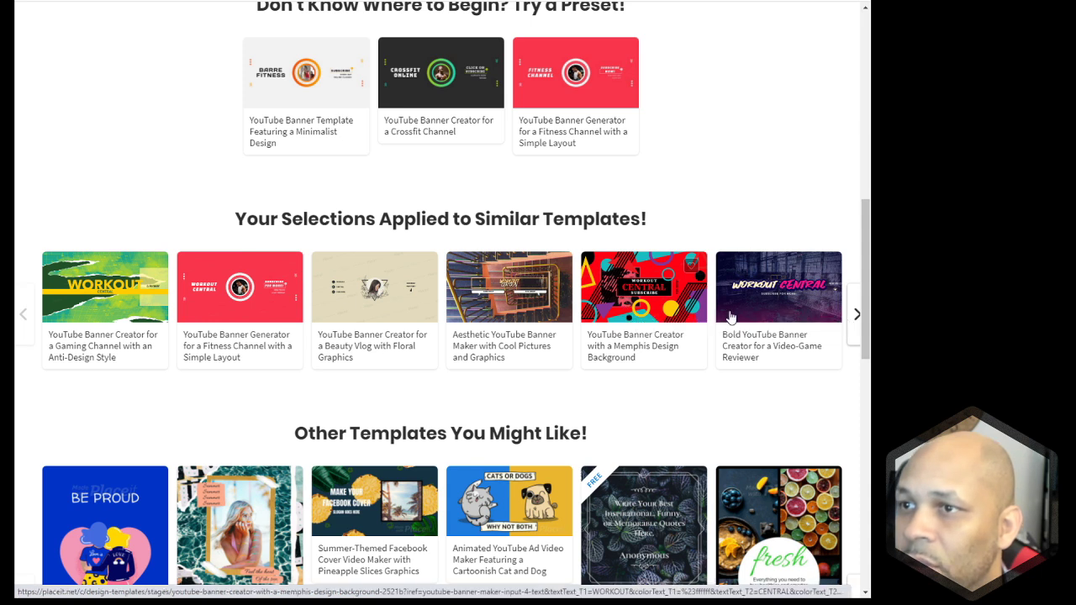
pyautogui.click(771, 318)
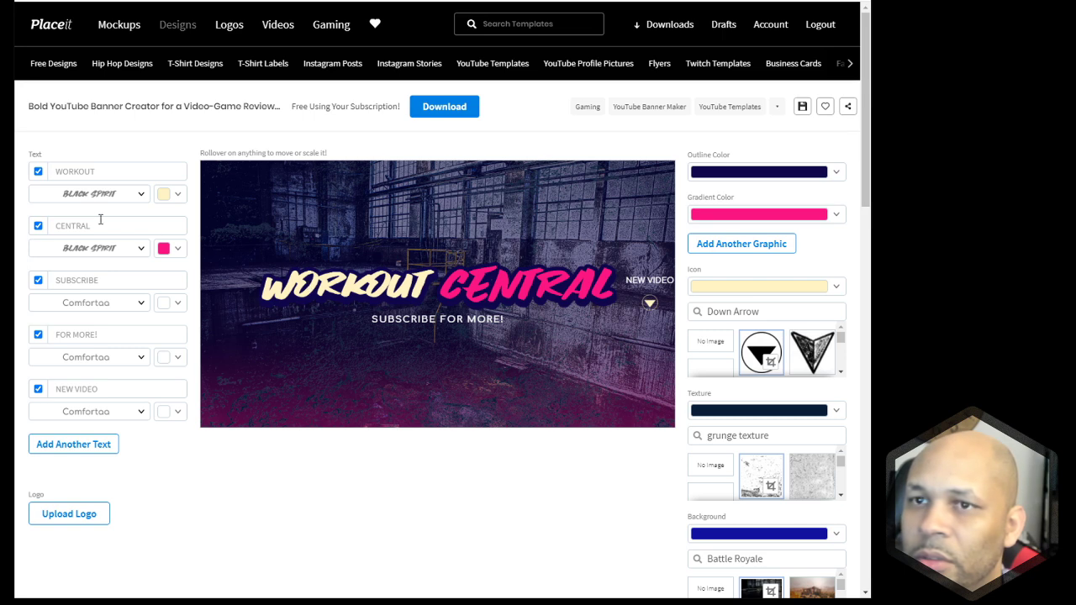
# Replace the banner's first title word, WORKOUT, with "Business"
pyautogui.doubleClick(99, 173)
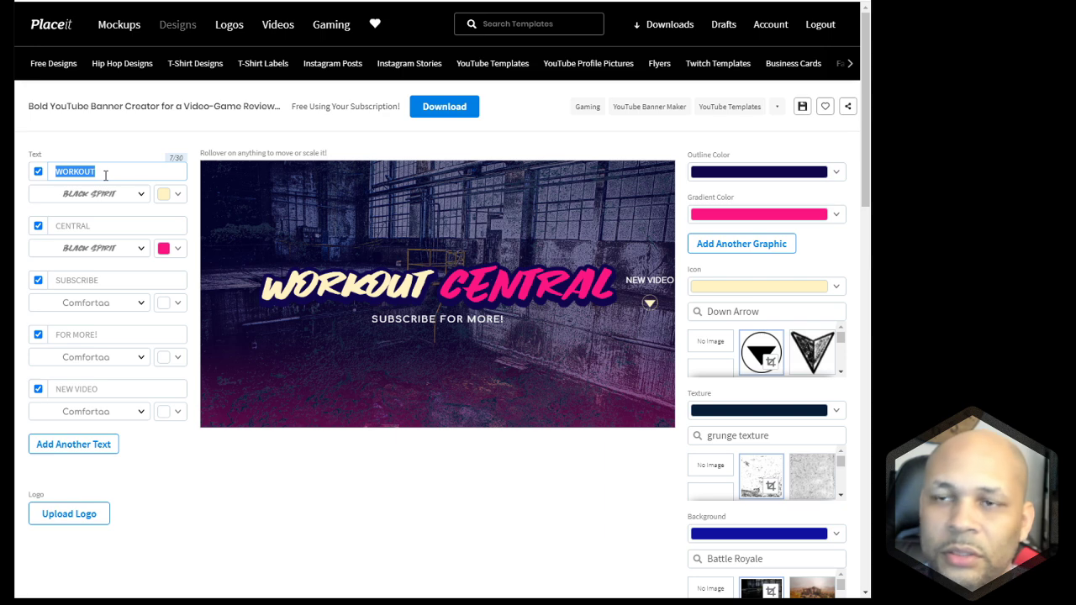
pyautogui.write('bu')
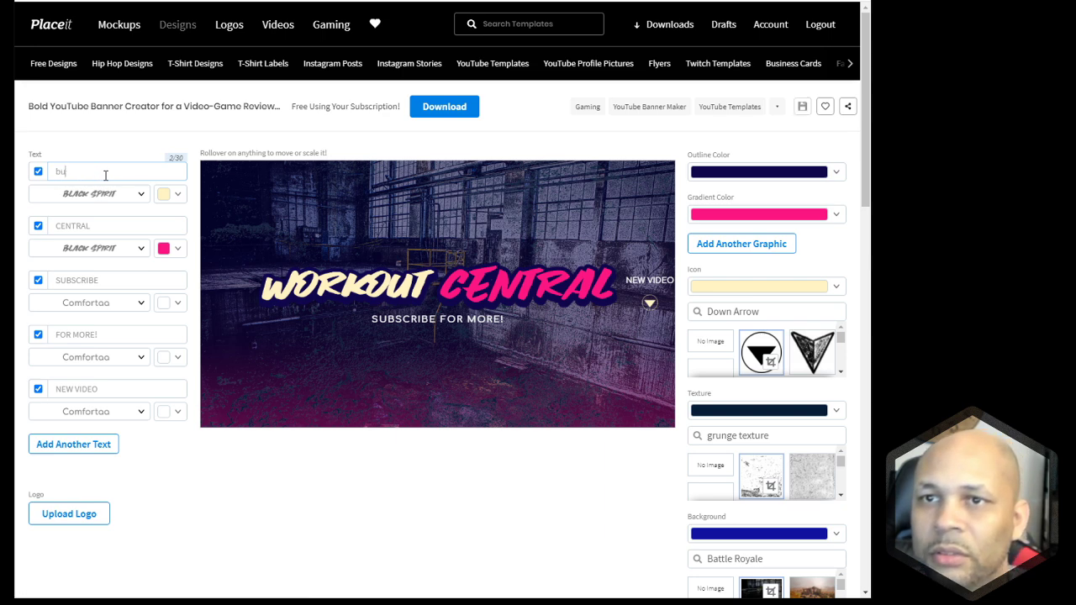
pyautogui.press('BackSpace')
pyautogui.press('BackSpace')
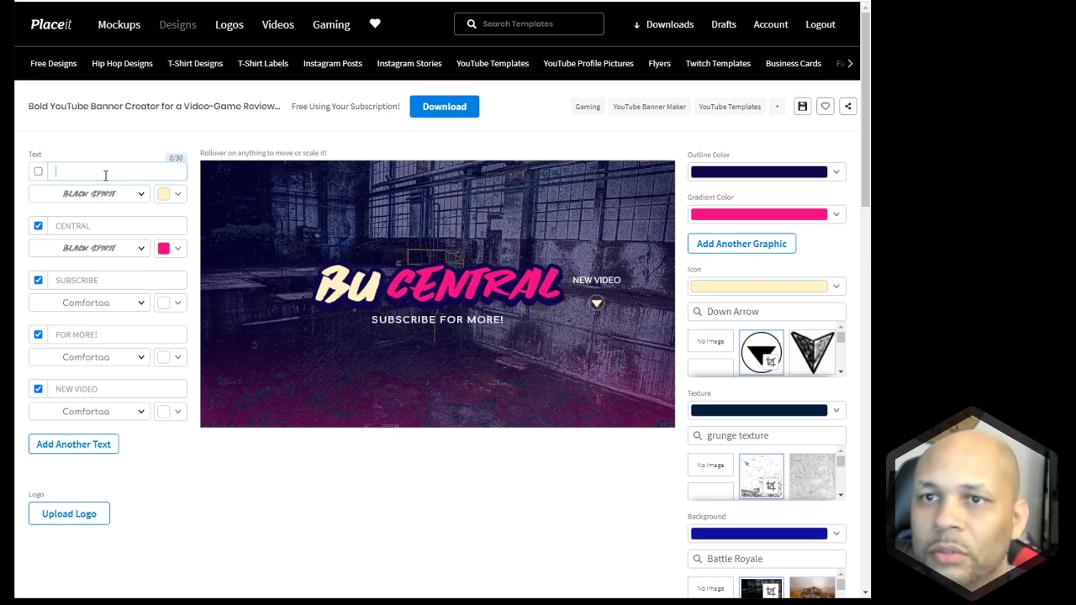
pyautogui.write('B')
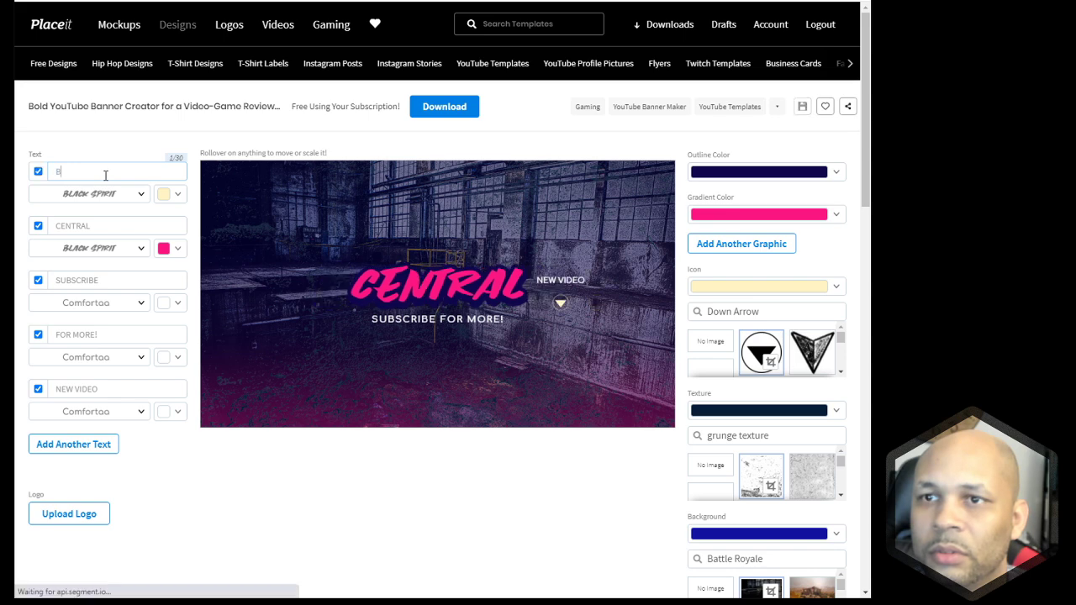
pyautogui.write('usiness')
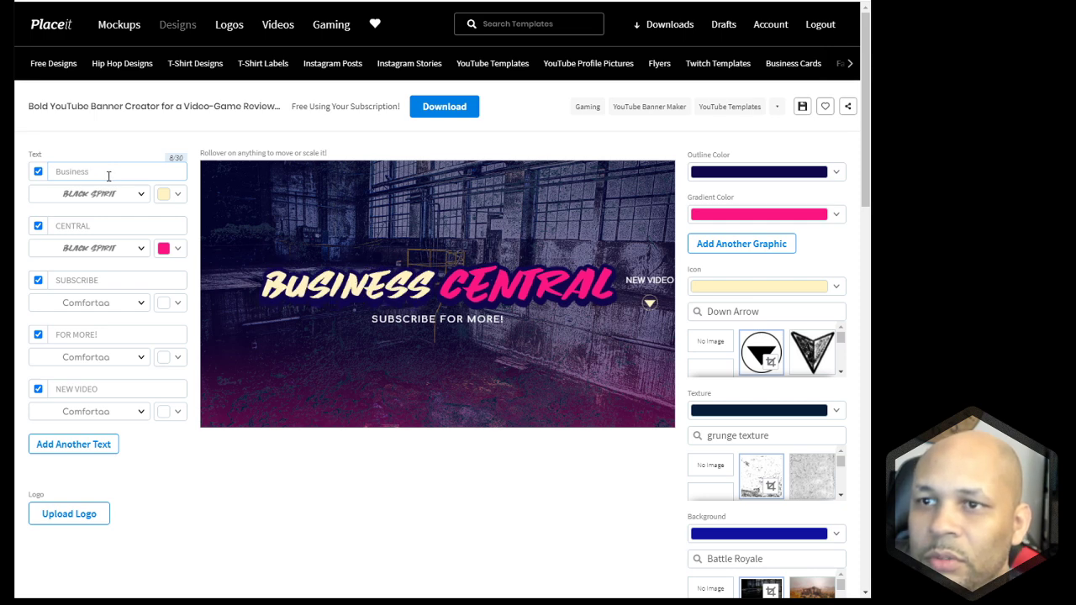
# Change the font of the word "Business" to bold Alegreya Sans
pyautogui.click(140, 195)
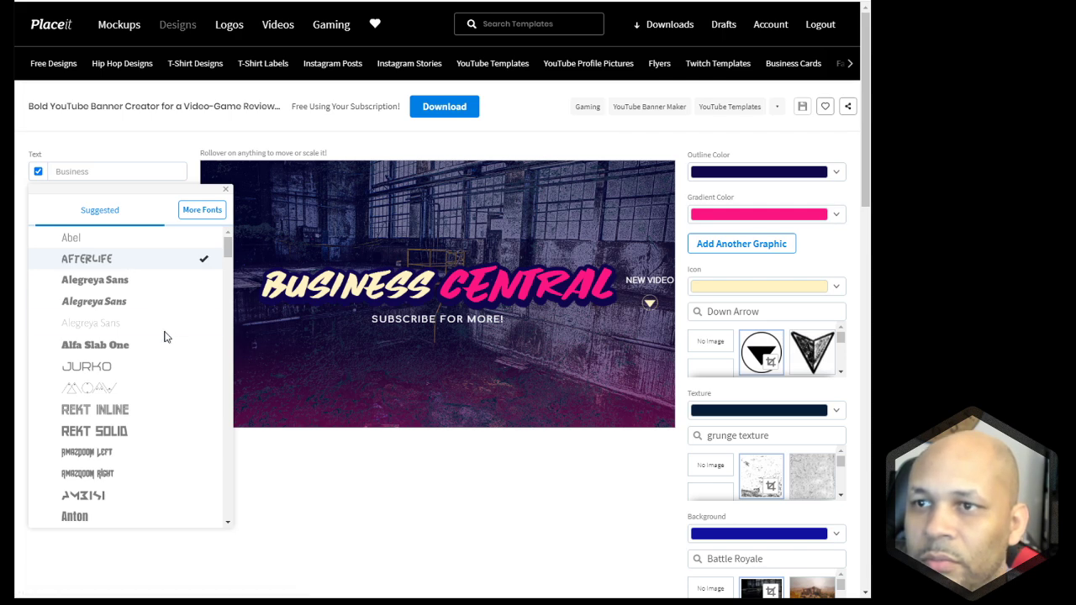
pyautogui.click(127, 284)
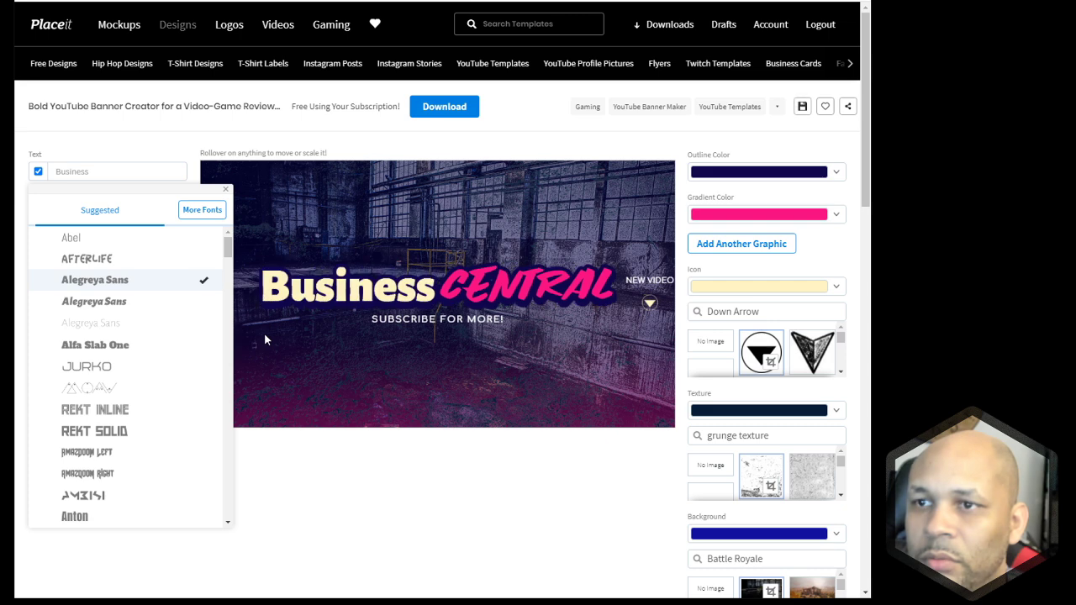
pyautogui.click(302, 341)
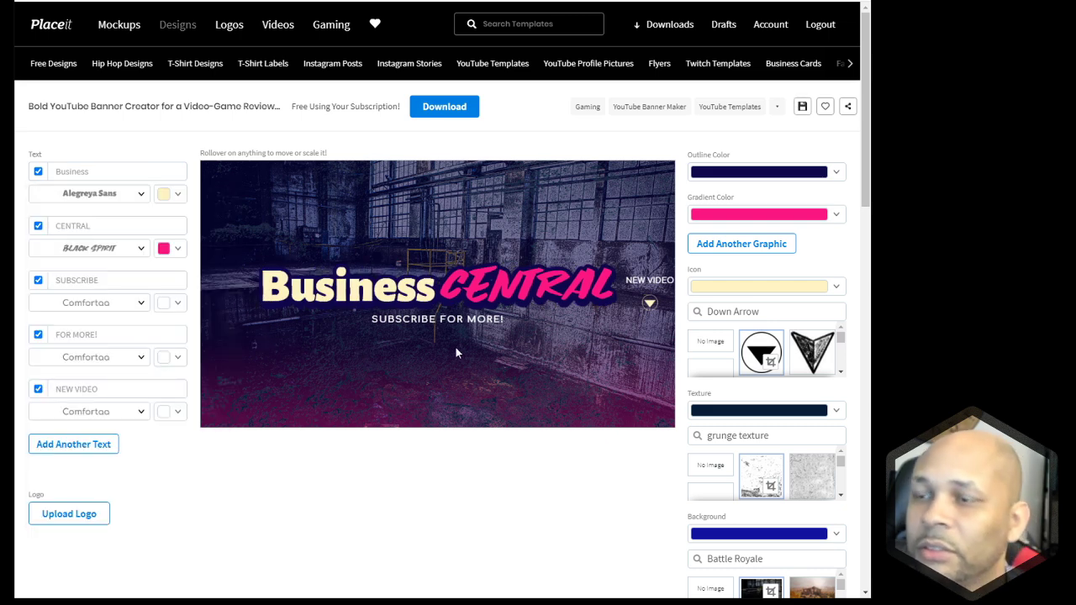
# Skim the presets and similar templates for this banner, and search the template library for "youtube end screen"
pyautogui.scroll(-5, 619, 422)
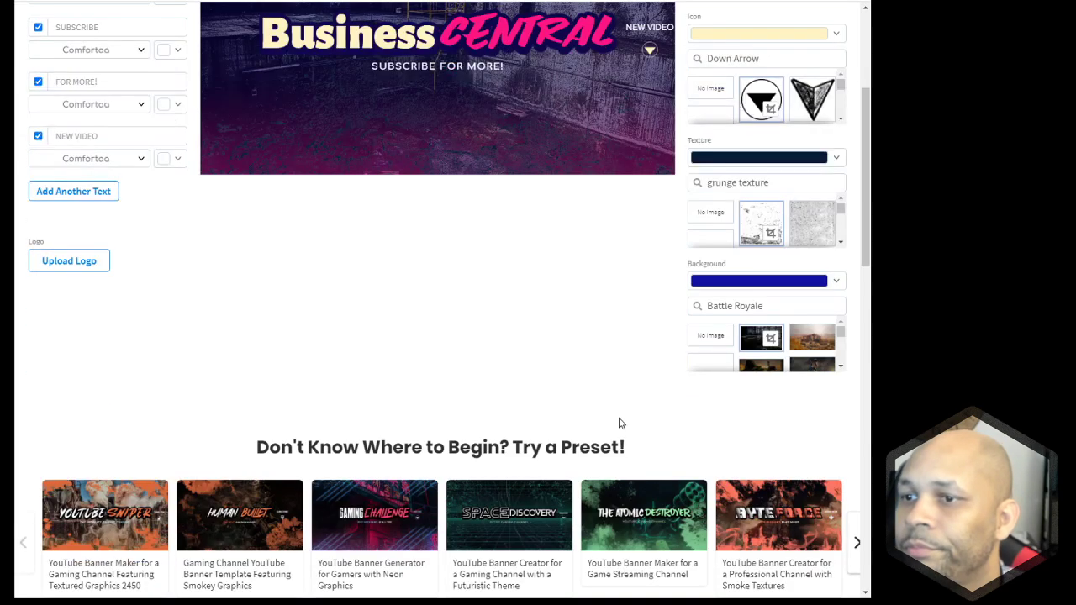
pyautogui.scroll(-4, 589, 412)
pyautogui.scroll(-4, 434, 361)
pyautogui.scroll(10, 434, 362)
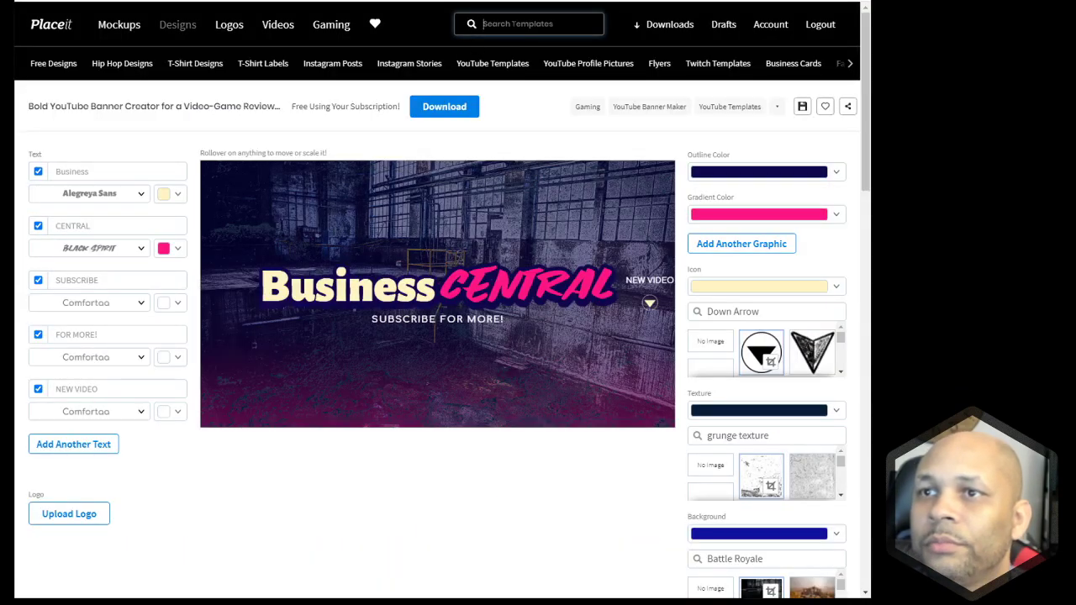
pyautogui.write('youtube ')
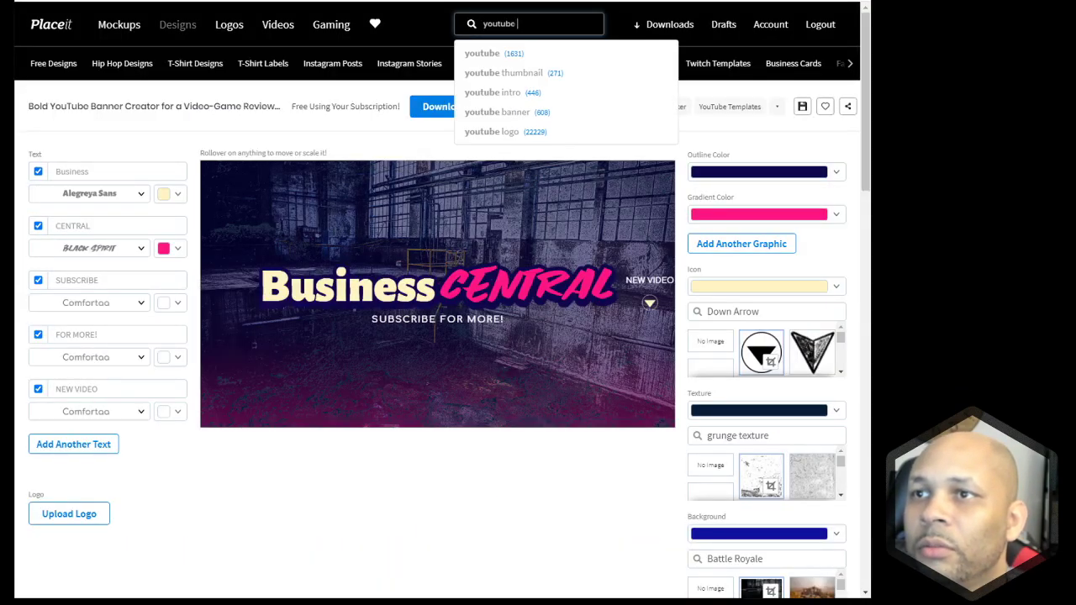
pyautogui.write('ends')
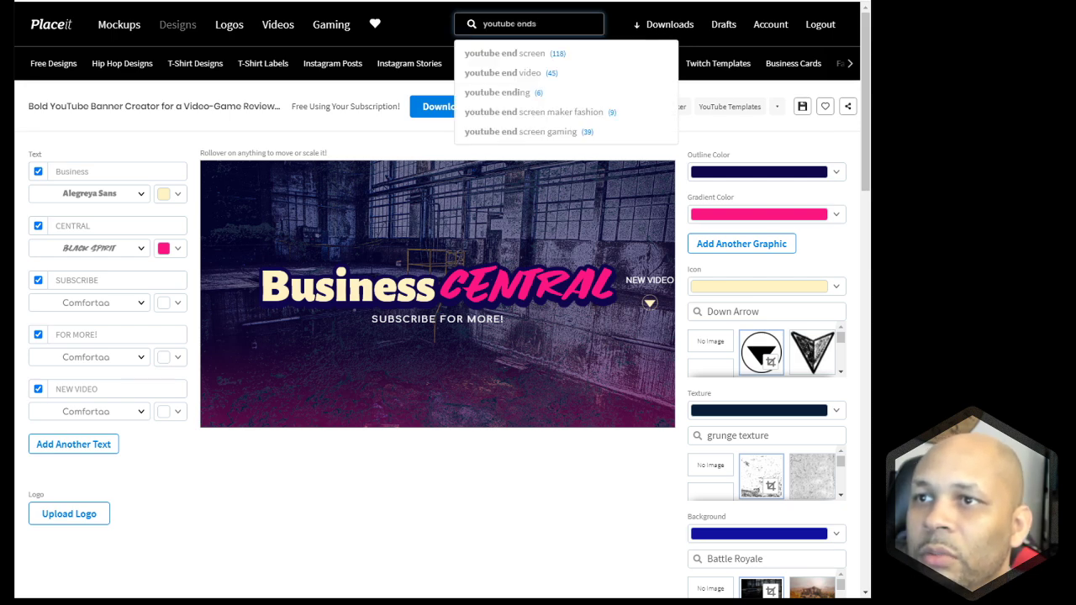
pyautogui.click(507, 58)
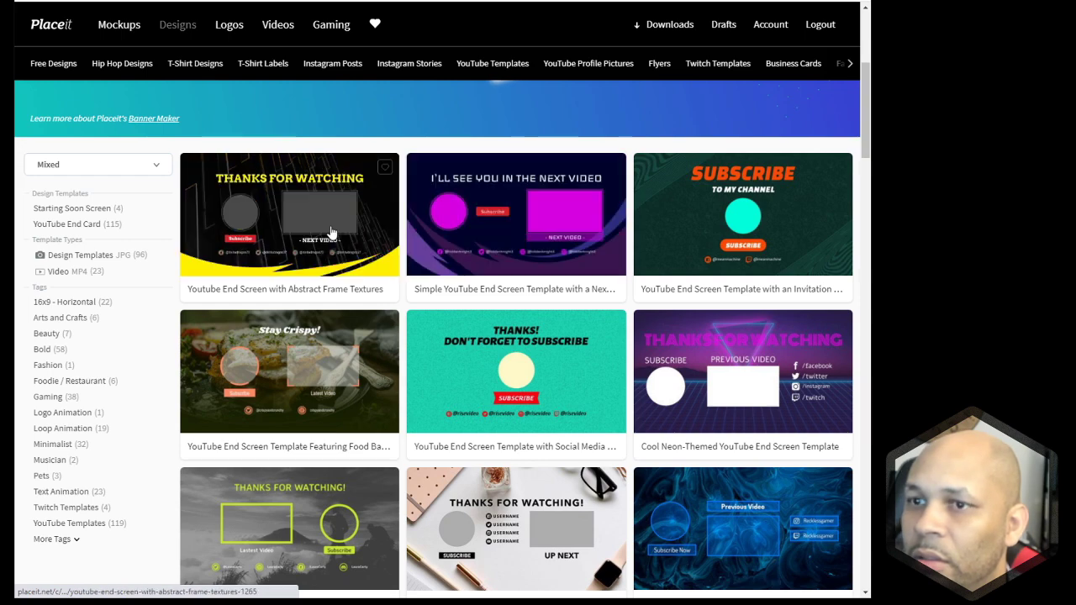
# Open the Youtube End Screen with Abstract Frame Textures template from the end screen results
pyautogui.scroll(-2, 330, 232)
pyautogui.scroll(2, 332, 225)
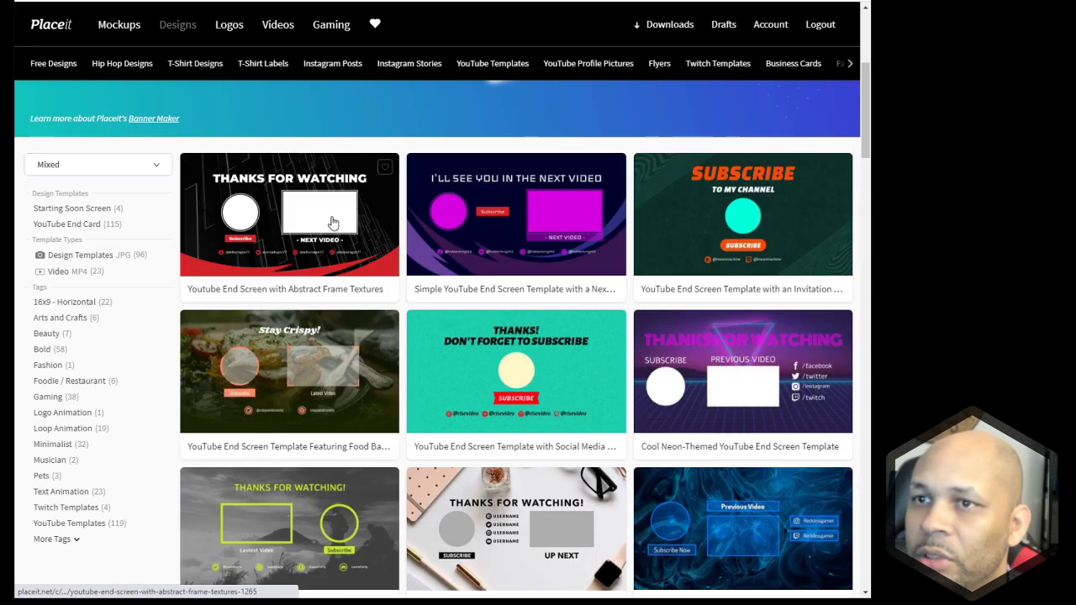
pyautogui.click(333, 223)
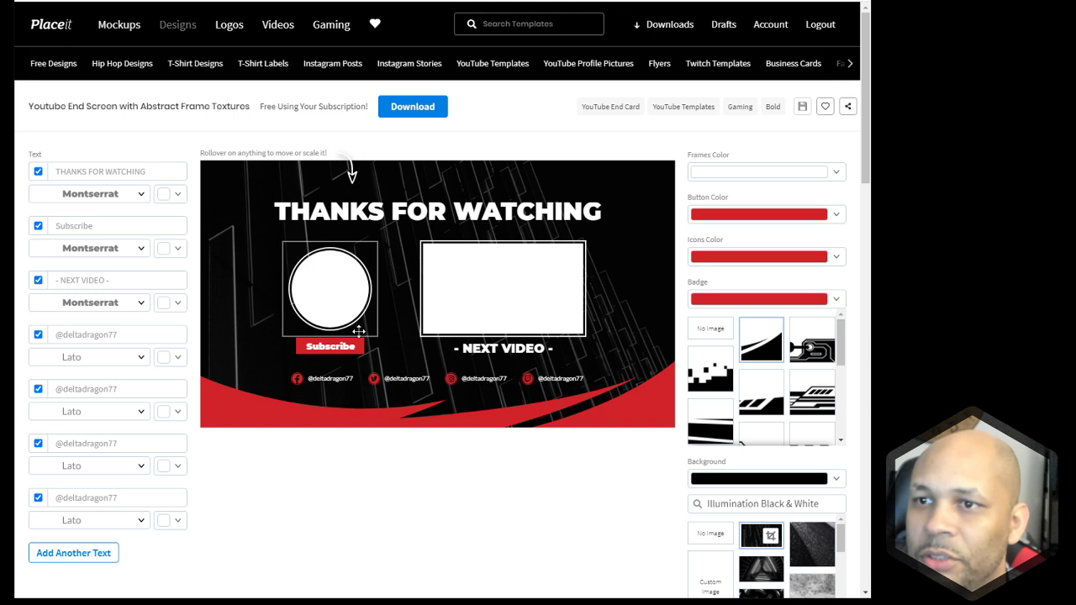
# Replace the placeholder handle beside the Facebook icon on the end screen with the channel owner's page handle
pyautogui.click(340, 382)
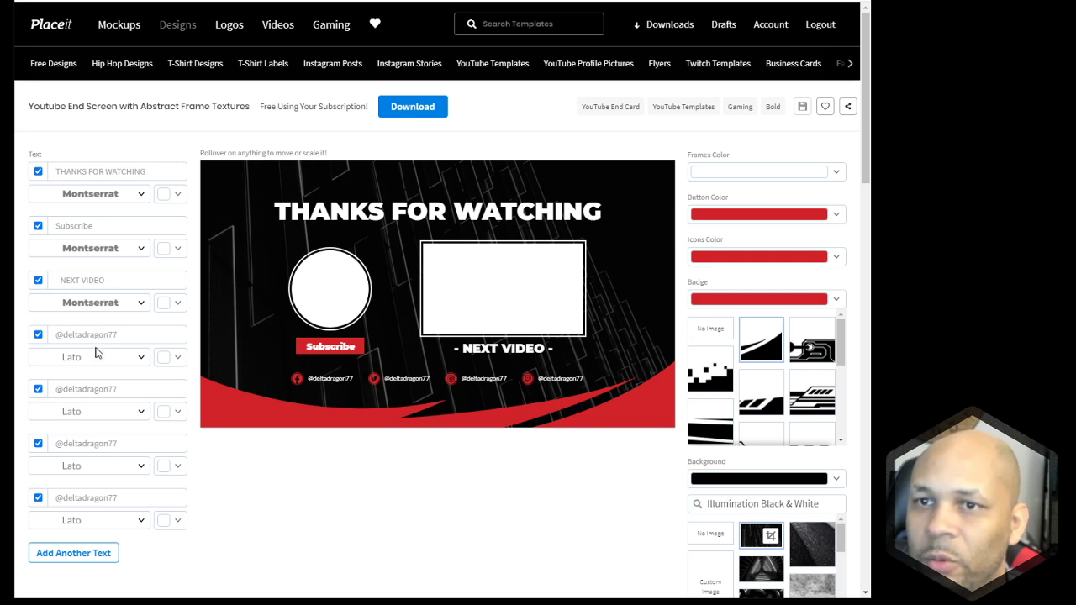
pyautogui.moveTo(335, 383)
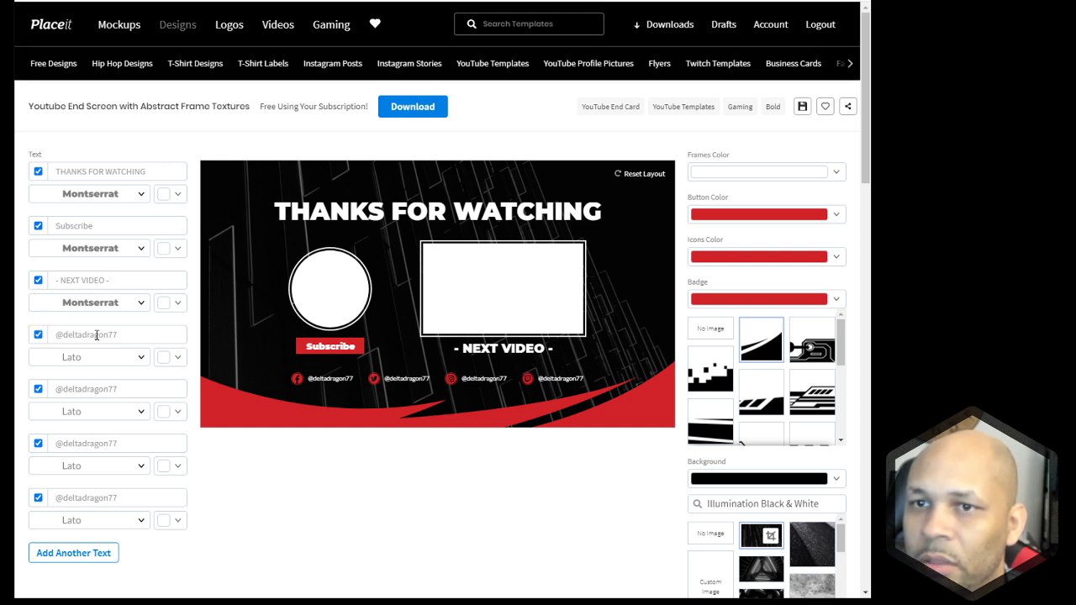
pyautogui.moveTo(129, 336); pyautogui.dragTo(70, 333)
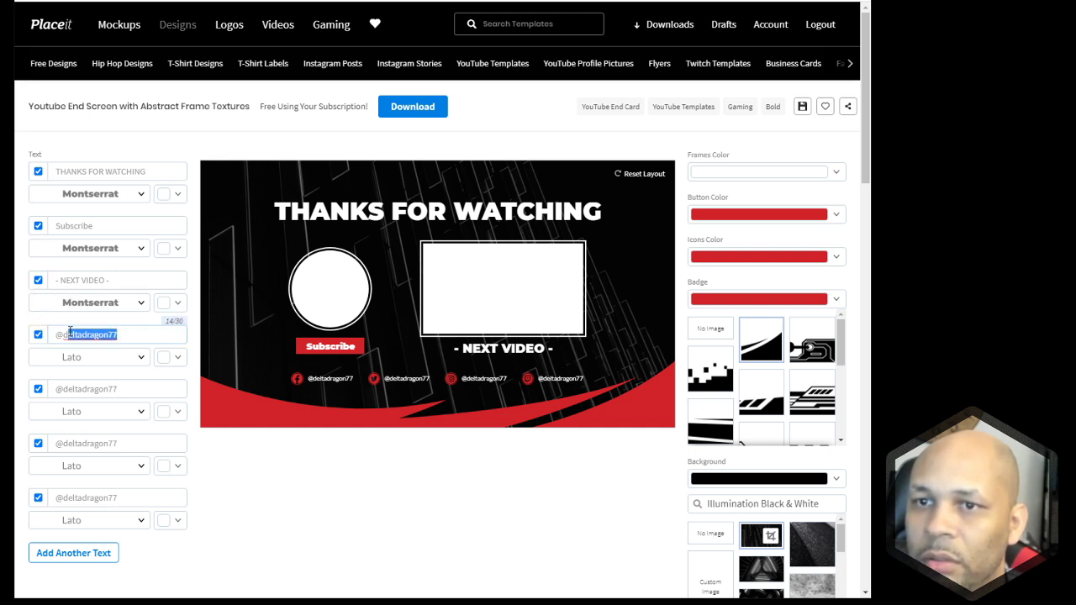
pyautogui.write('rud')
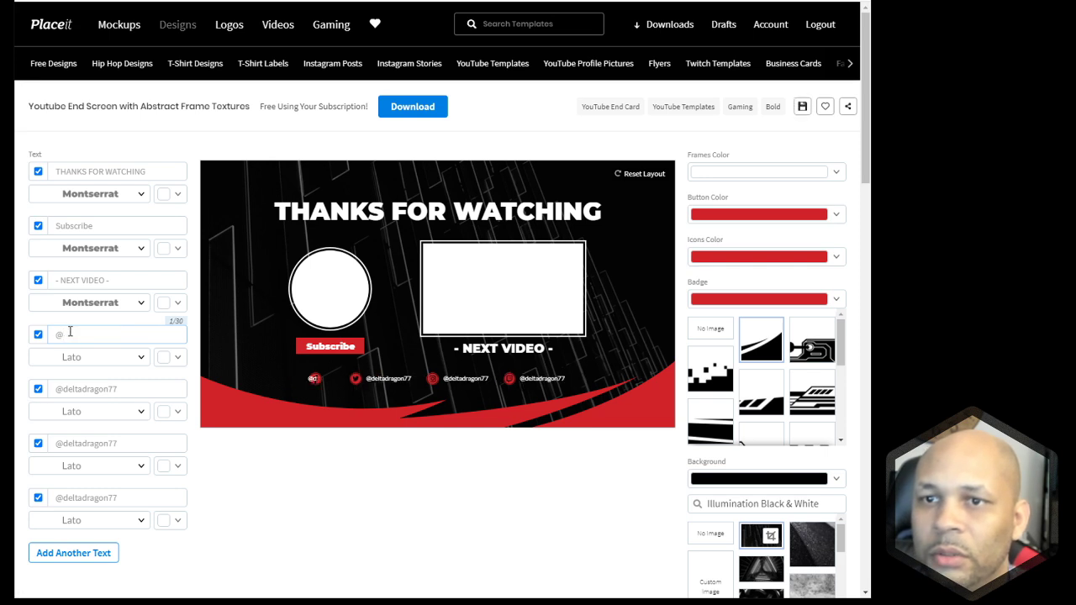
pyautogui.write('yba')
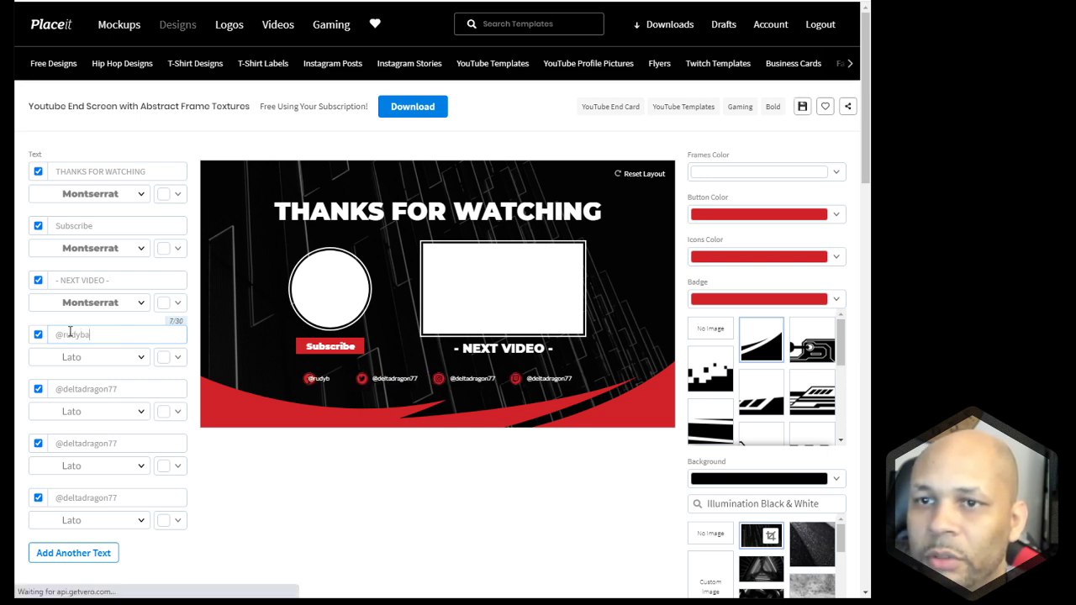
pyautogui.write('nks')
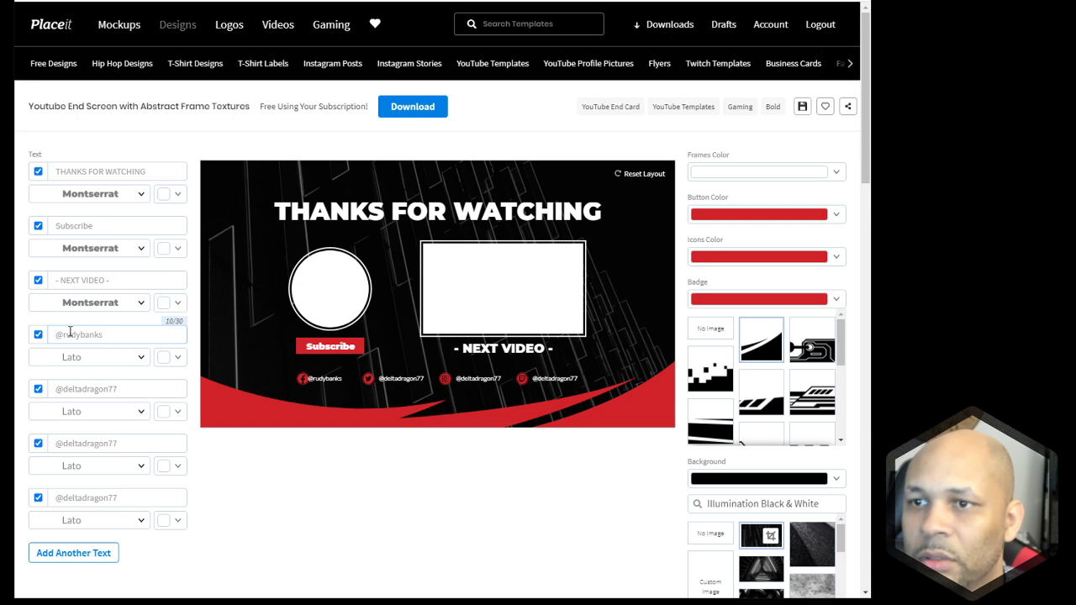
pyautogui.write('page')
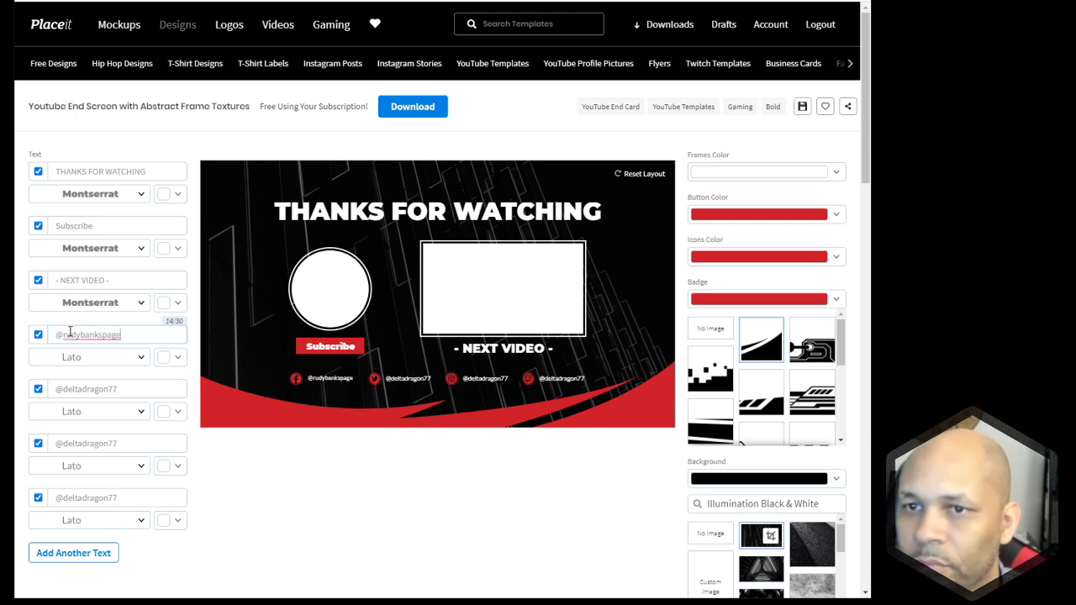
# Replace the placeholder handles beside the Twitter and Instagram icons on the end screen with the channel owner's handle
pyautogui.moveTo(135, 393); pyautogui.dragTo(73, 392)
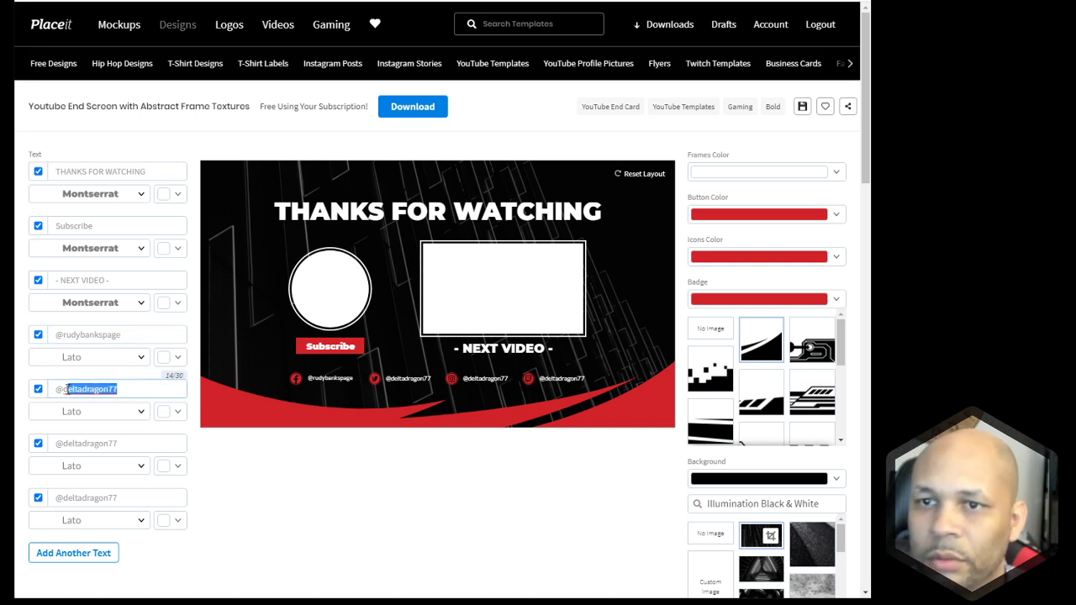
pyautogui.write('rudybanx')
pyautogui.click(122, 448)
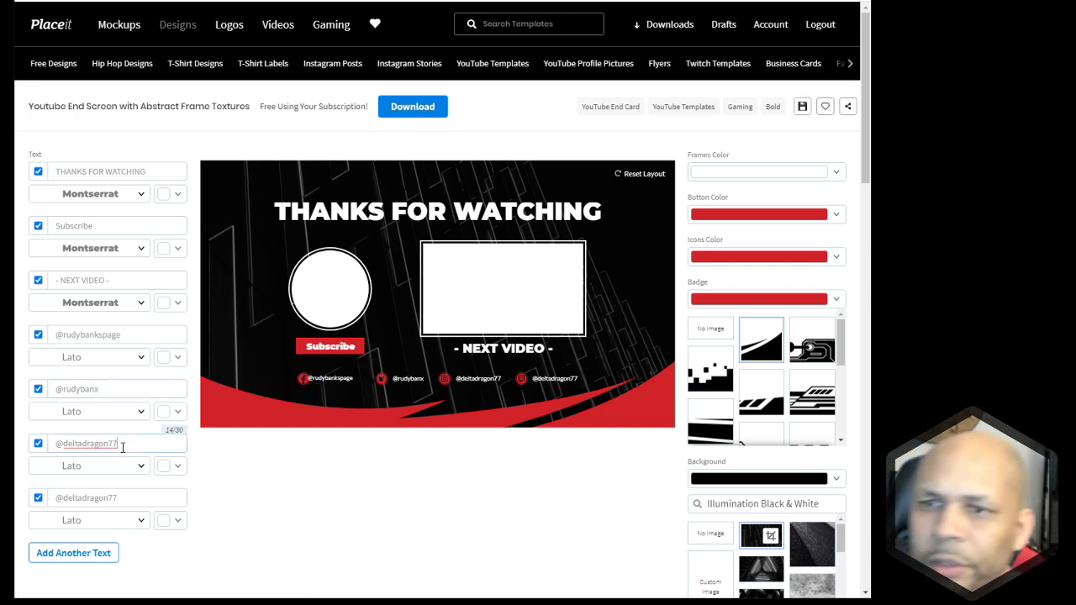
pyautogui.press('BackSpace')
pyautogui.press('BackSpace')
pyautogui.press('BackSpace')
pyautogui.press('BackSpace')
pyautogui.press('BackSpace')
pyautogui.press('BackSpace')
pyautogui.press('BackSpace')
pyautogui.press('BackSpace')
pyautogui.press('BackSpace')
pyautogui.press('BackSpace')
pyautogui.press('BackSpace')
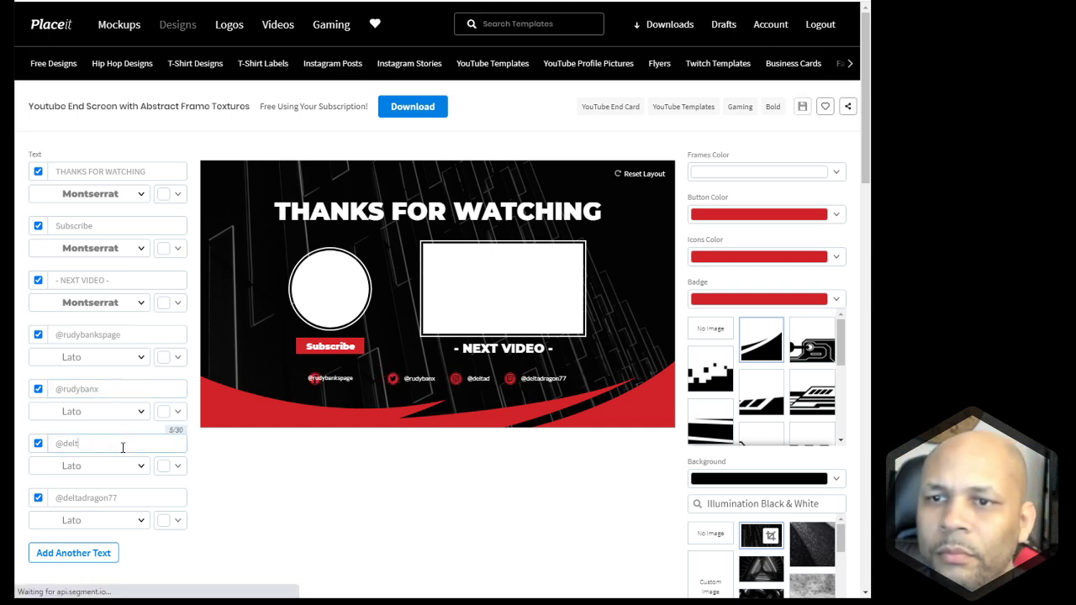
pyautogui.press('BackSpace')
pyautogui.write('rud')
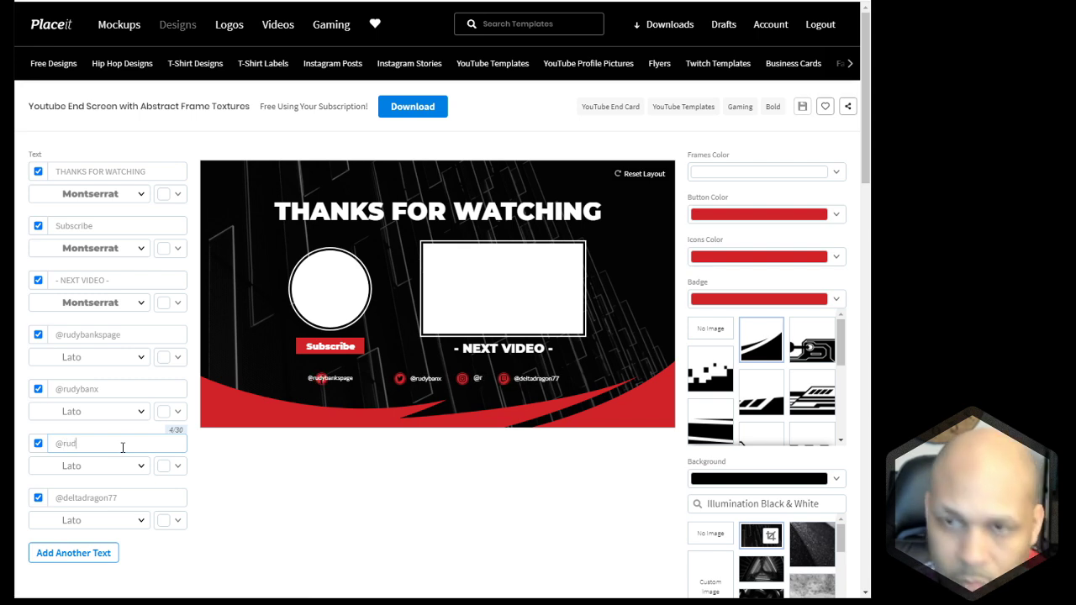
pyautogui.write('ybanx')
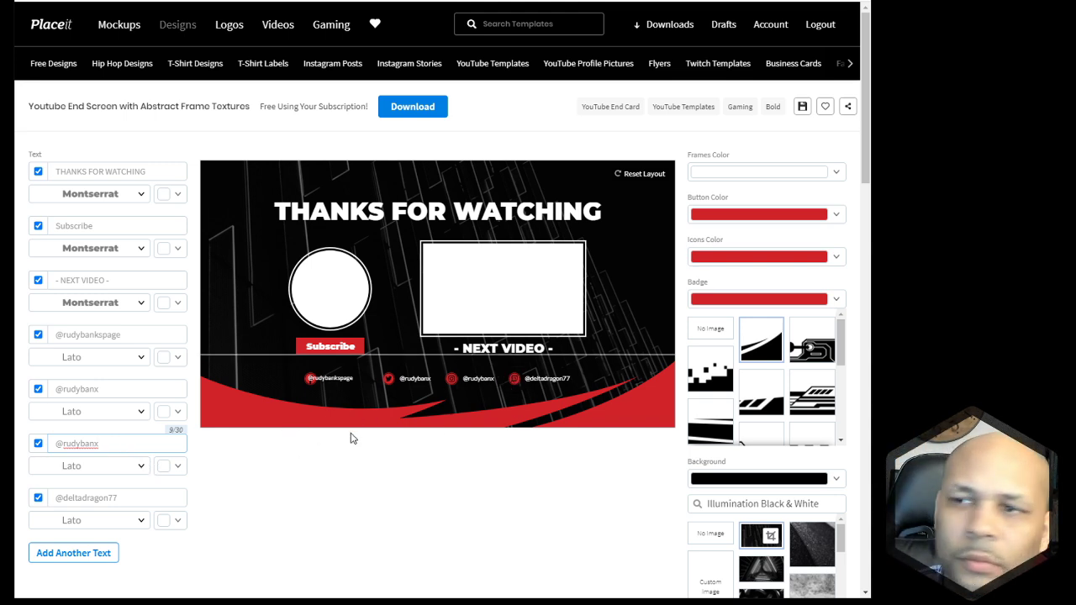
# Hide the fourth social handle with its icon, and move the Facebook page handle so it sits just right of the Facebook icon
pyautogui.click(39, 500)
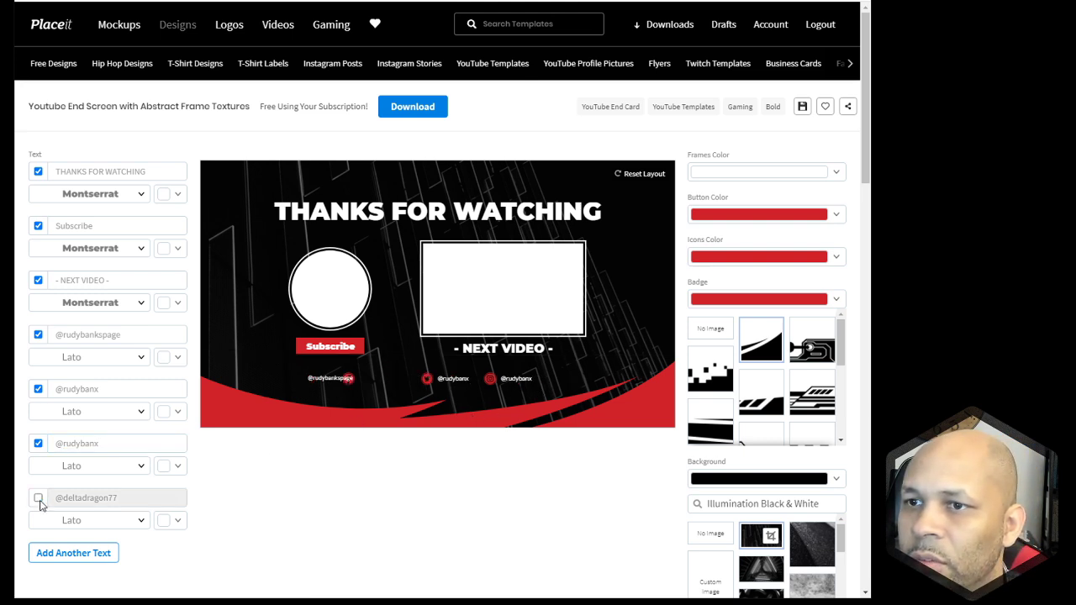
pyautogui.click(328, 383)
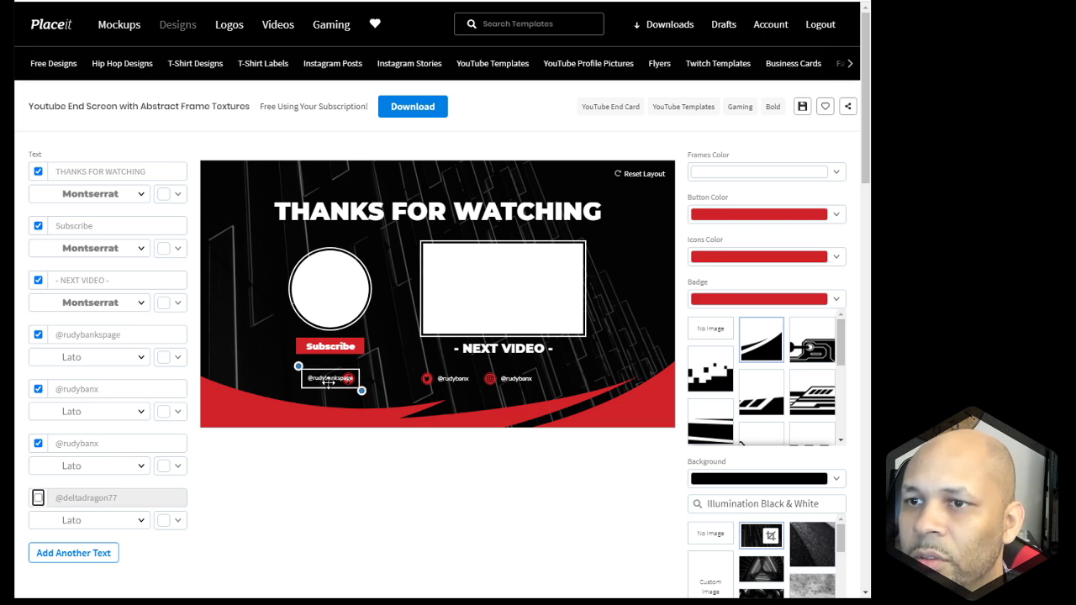
pyautogui.moveTo(328, 379); pyautogui.dragTo(381, 377)
pyautogui.click(543, 466)
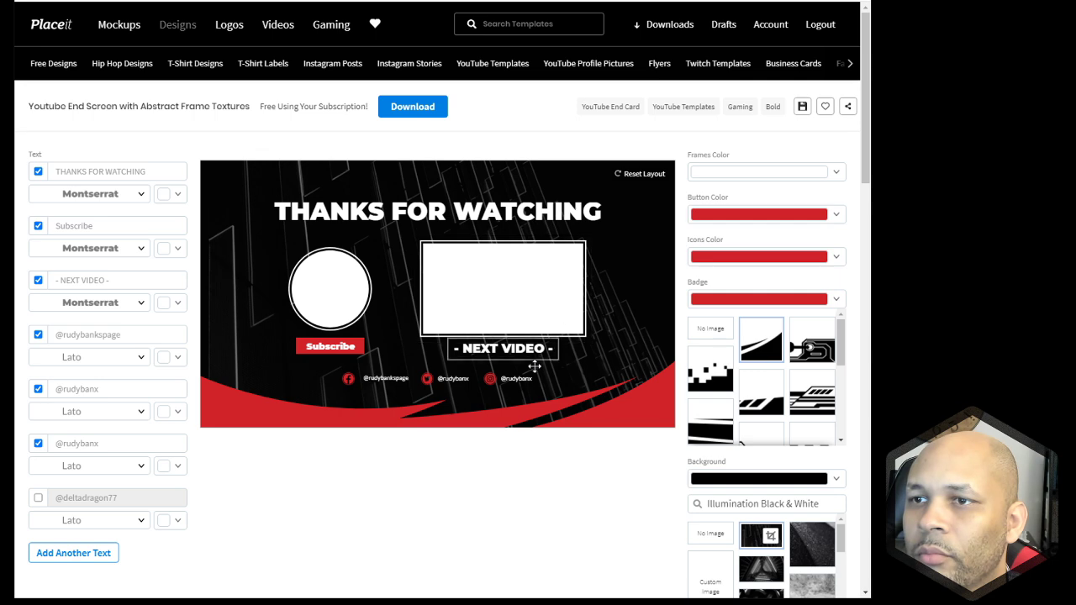
# Request the download of the end screen as a high-resolution 1920x1080 PNG and dismiss the downloads queue
pyautogui.click(428, 108)
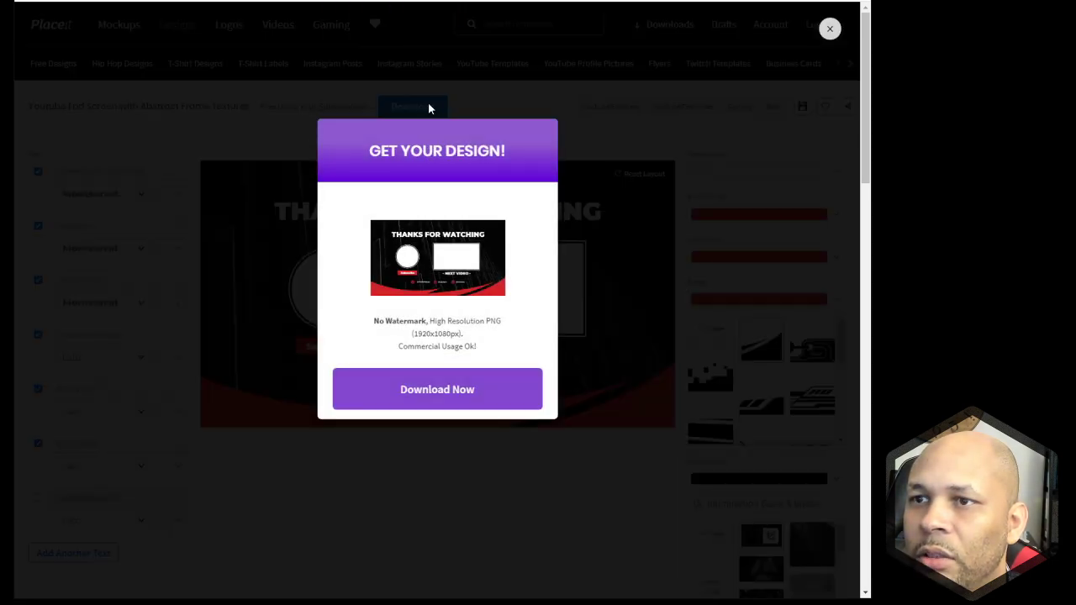
pyautogui.click(408, 385)
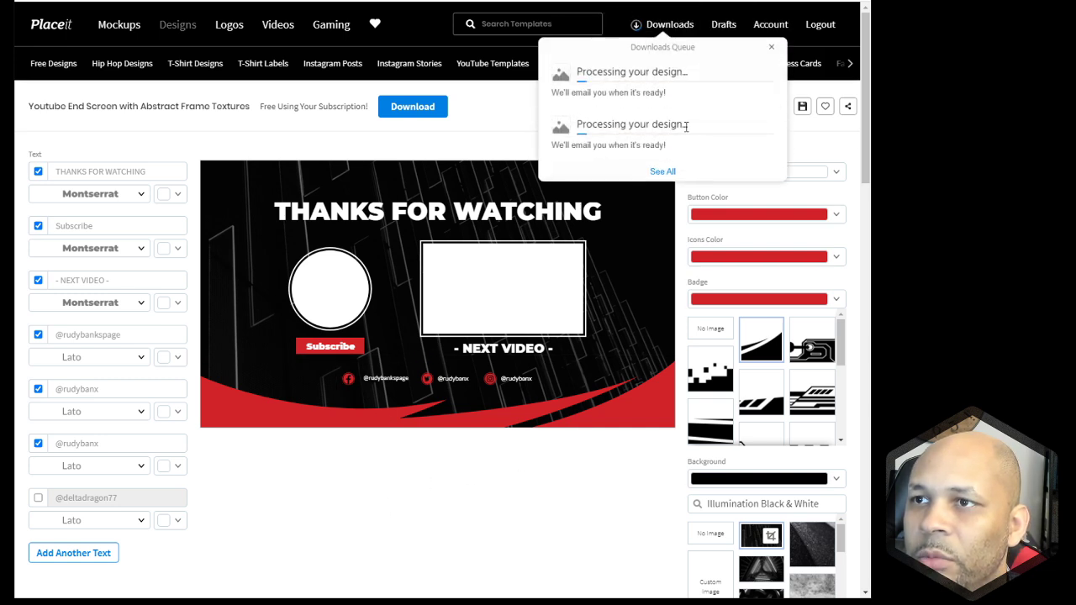
pyautogui.click(360, 468)
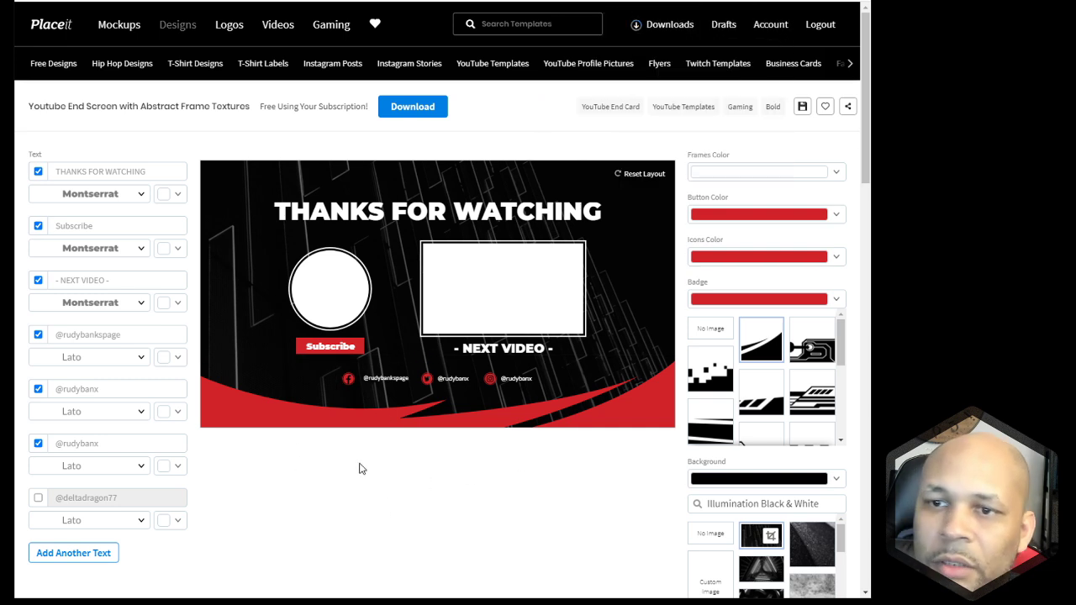
pyautogui.scroll(-1, 435, 480)
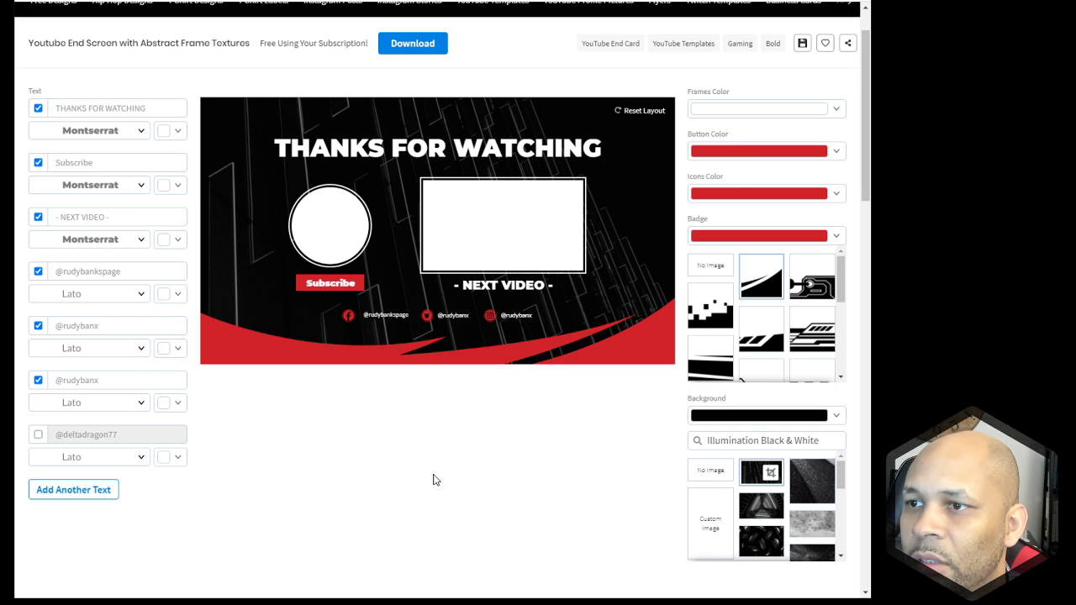
pyautogui.scroll(1, 711, 331)
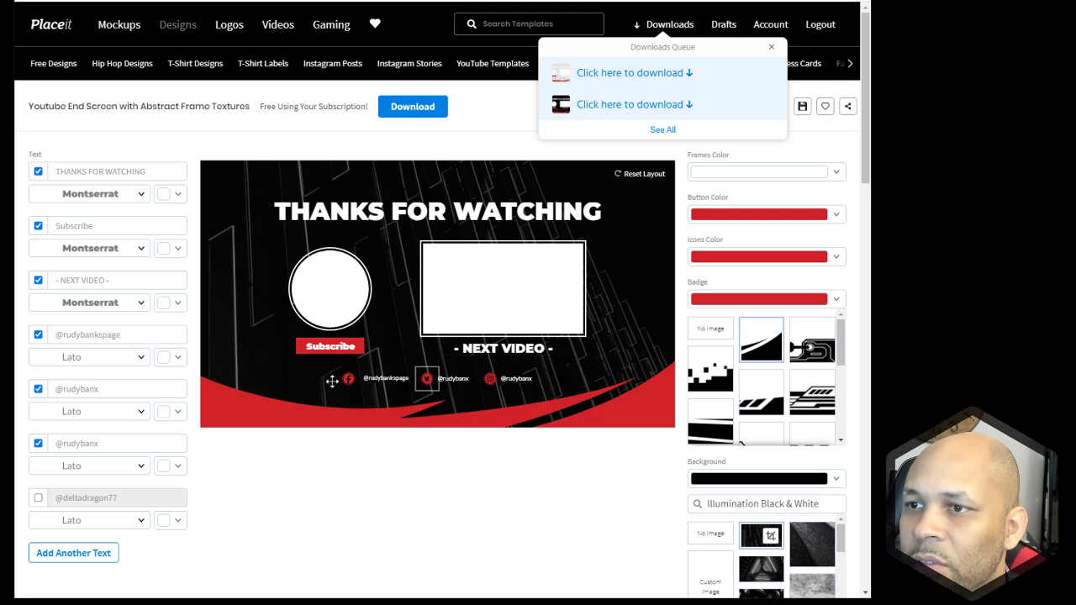
# Try the pixel, chain and line badge designs, and apply the angular badge with slanted stripes along the end screen's lower edge
pyautogui.click(707, 388)
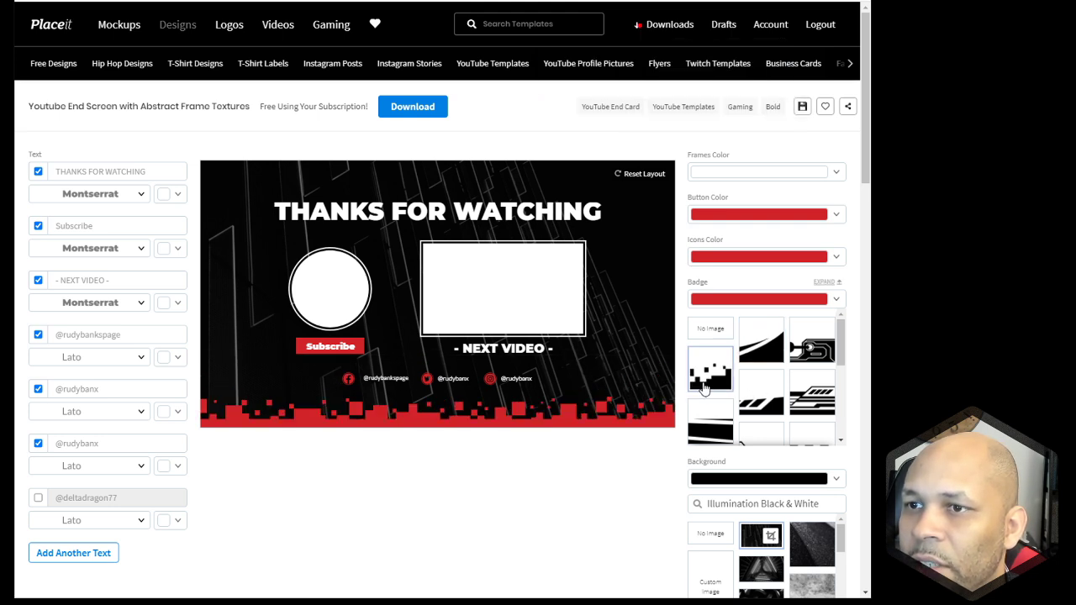
pyautogui.click(814, 358)
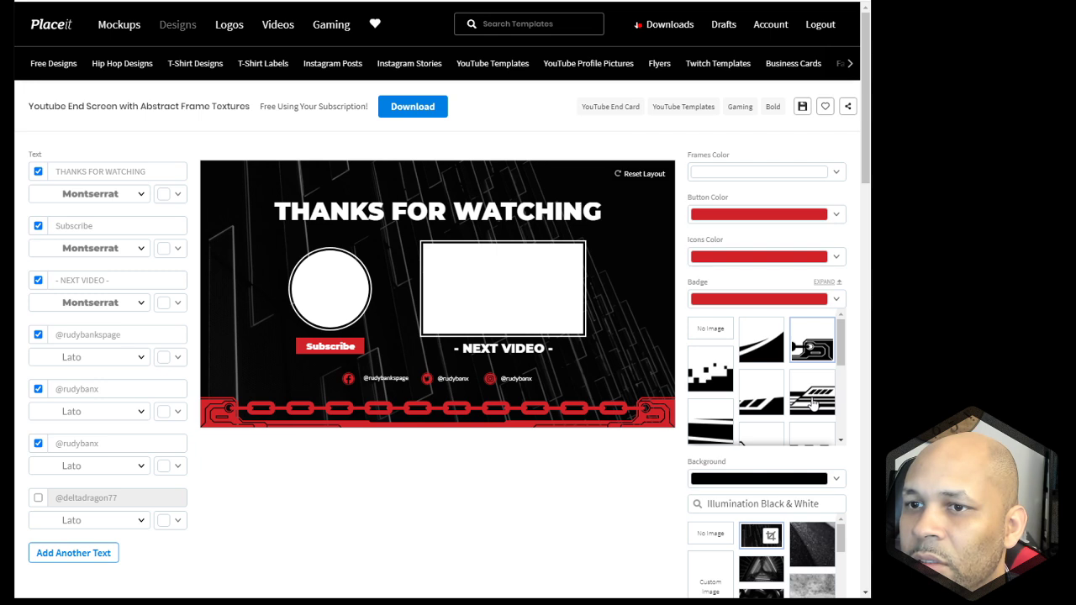
pyautogui.click(814, 404)
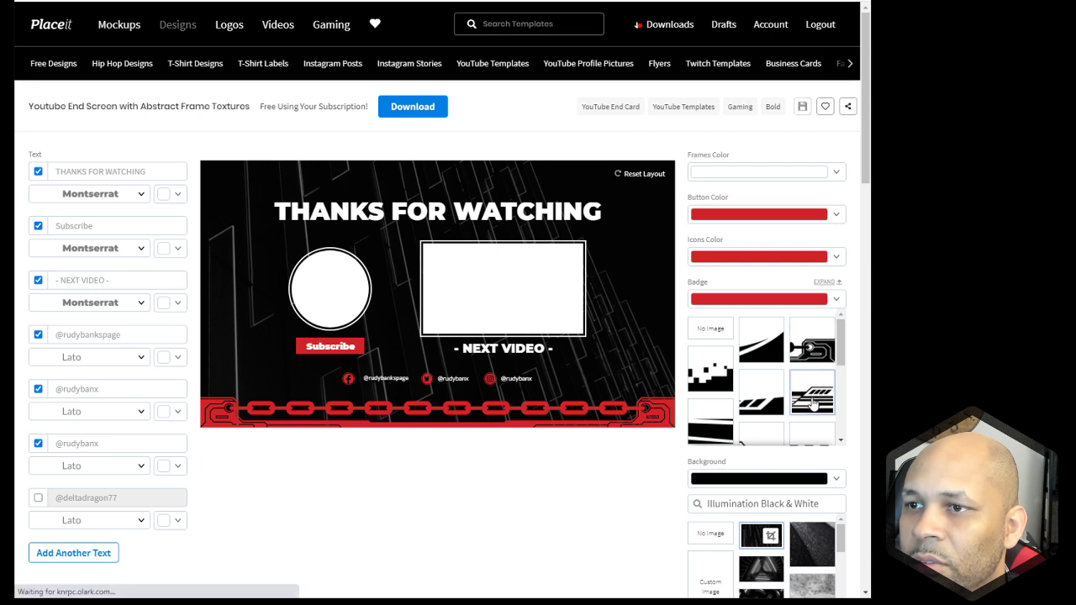
pyautogui.click(768, 405)
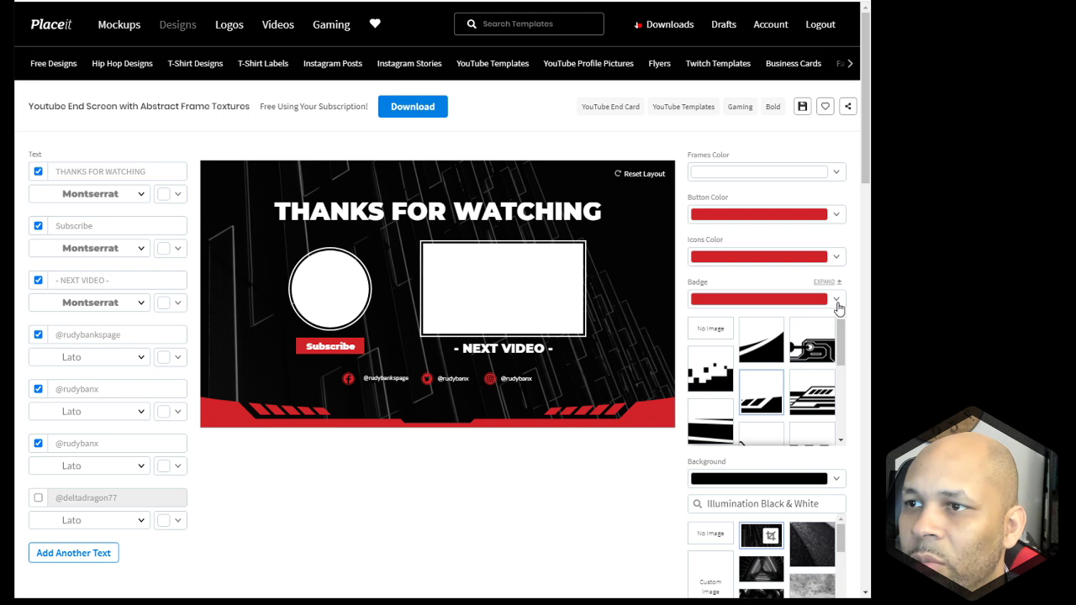
# Change the badge colour to a brighter pure red
pyautogui.click(836, 303)
pyautogui.click(659, 400)
pyautogui.click(523, 486)
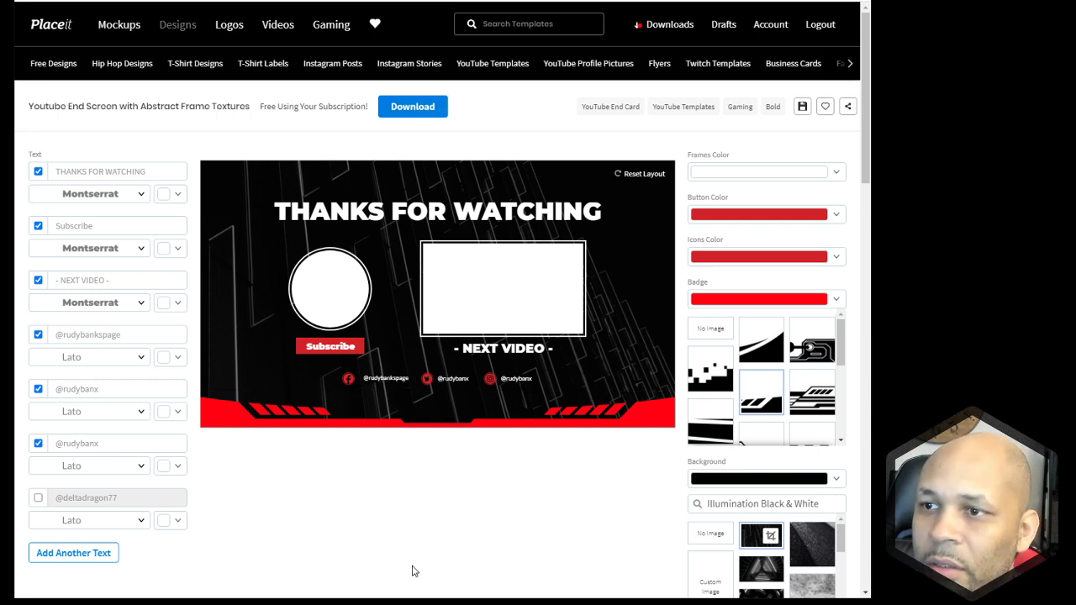
# Request a download of the end screen with the striped bright red badge and dismiss the downloads queue
pyautogui.scroll(-1, 412, 557)
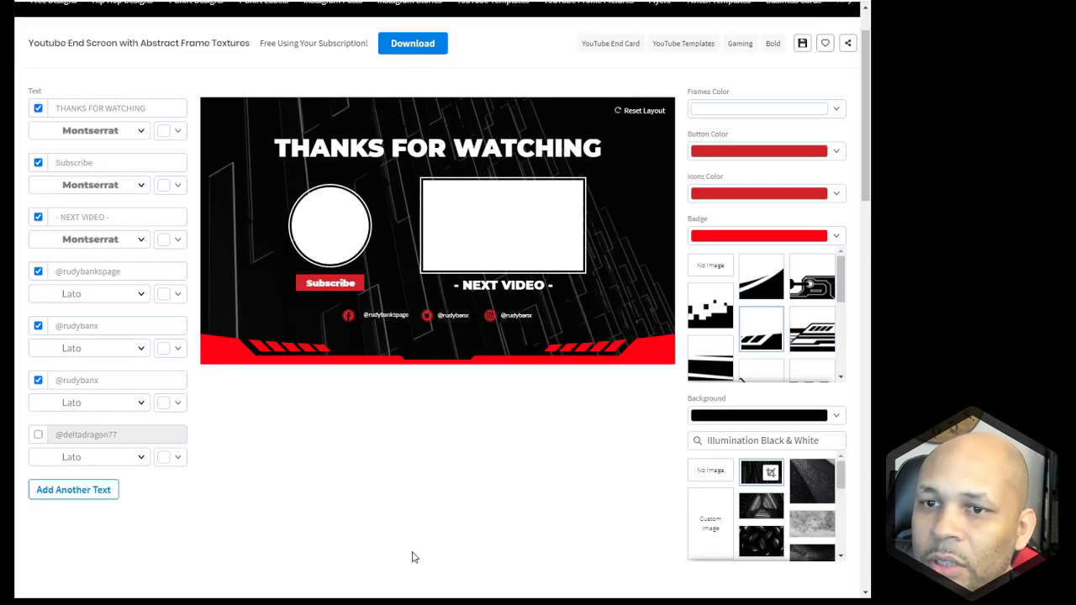
pyautogui.scroll(1, 412, 558)
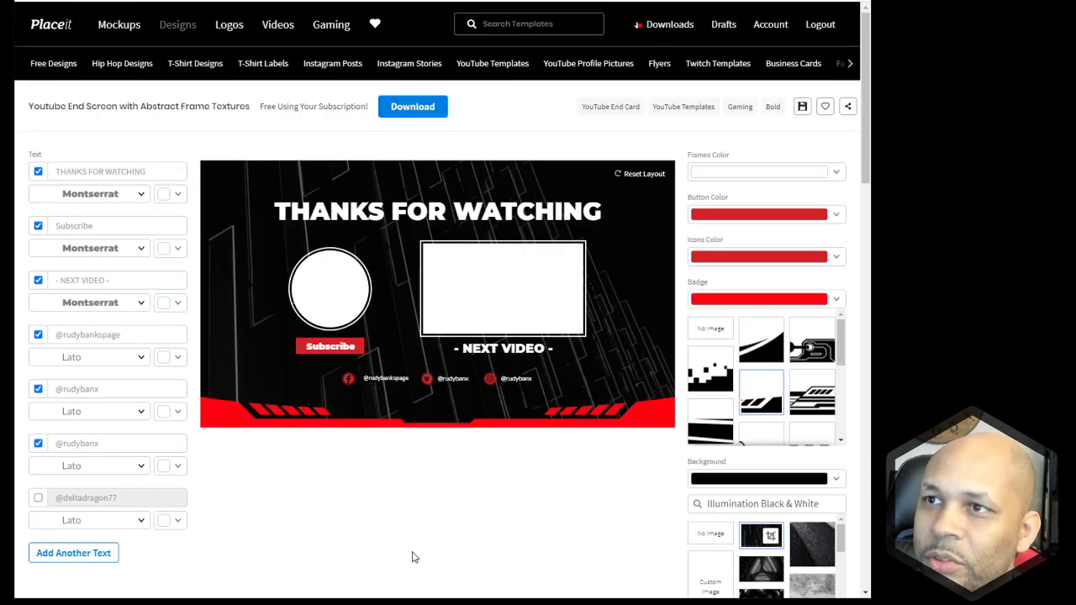
pyautogui.click(425, 110)
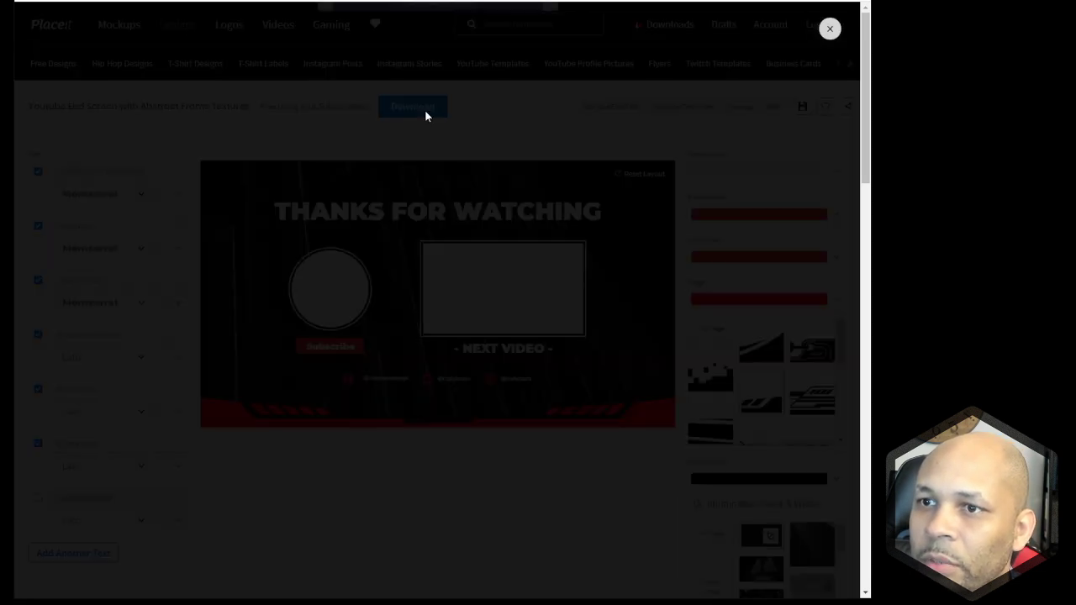
pyautogui.click(418, 391)
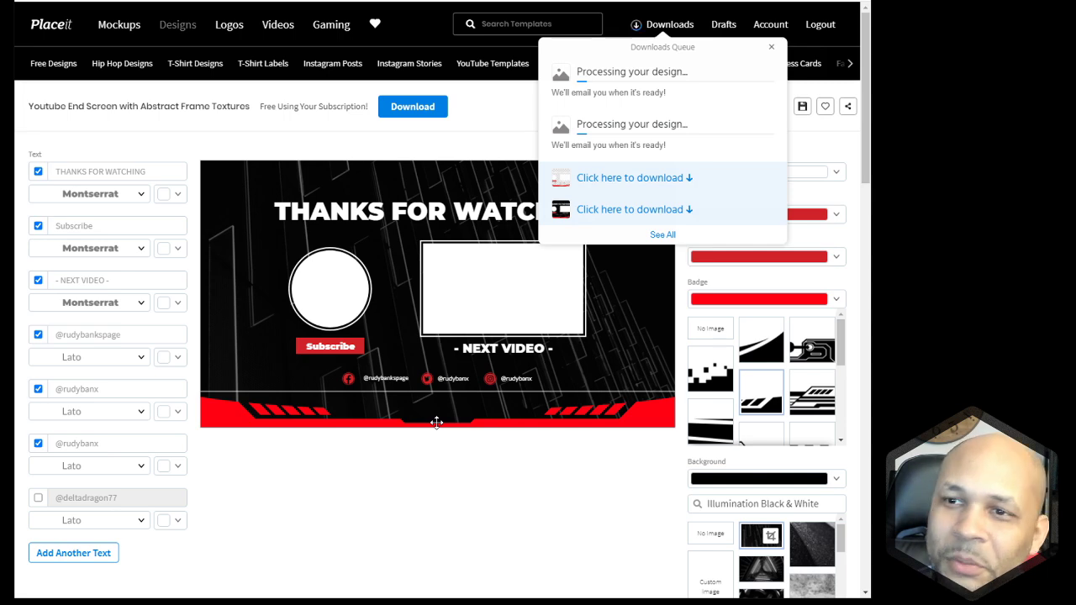
pyautogui.click(507, 463)
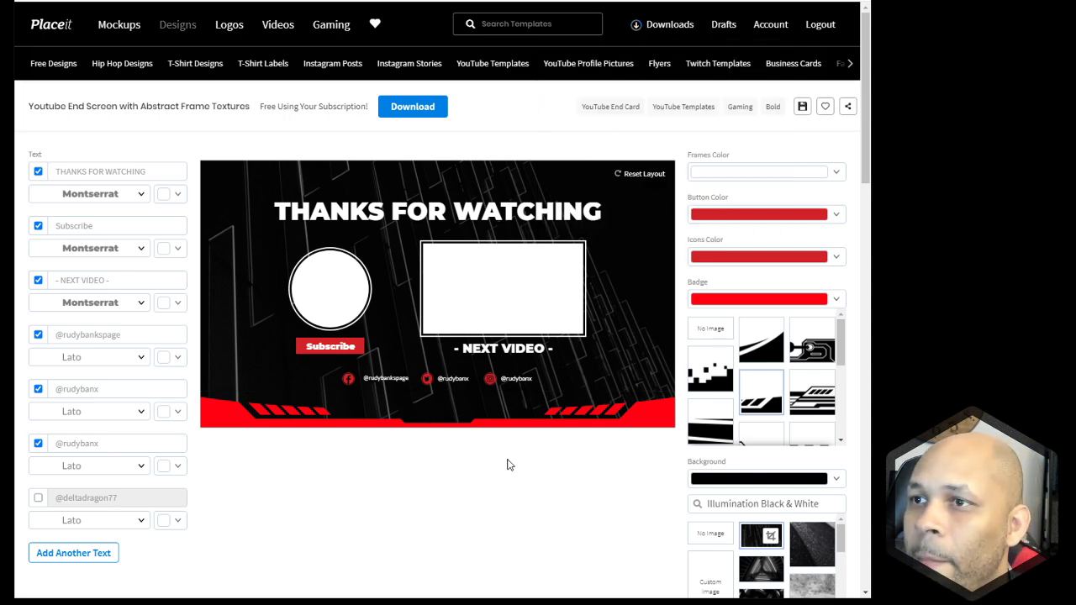
# Skim the presets for the end screen, and switch to Fiverr to review the gig results for "youtube channel art"
pyautogui.scroll(-4, 507, 464)
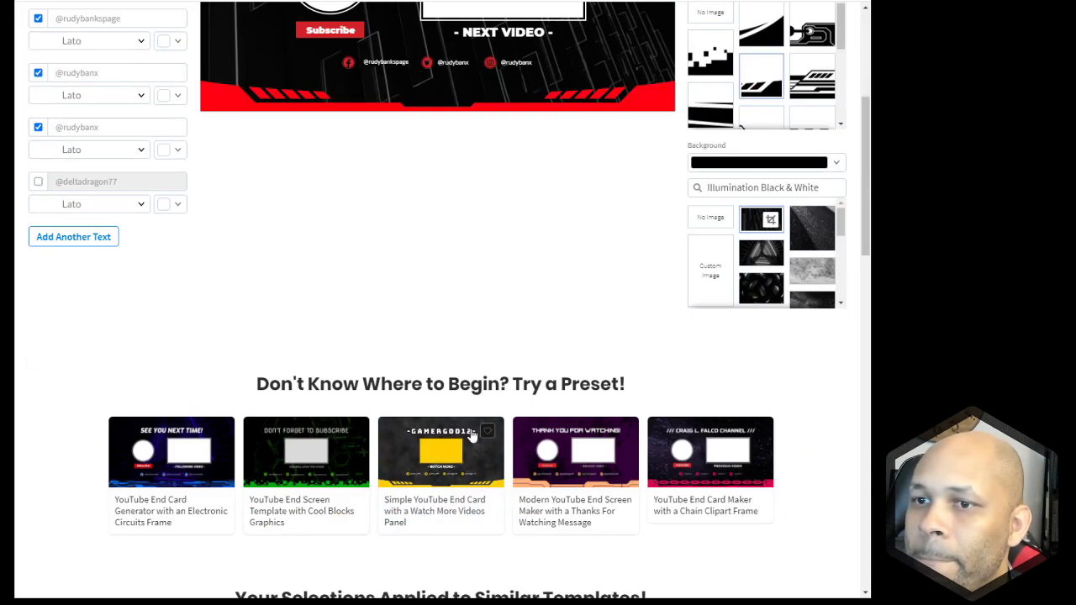
pyautogui.scroll(4, 415, 391)
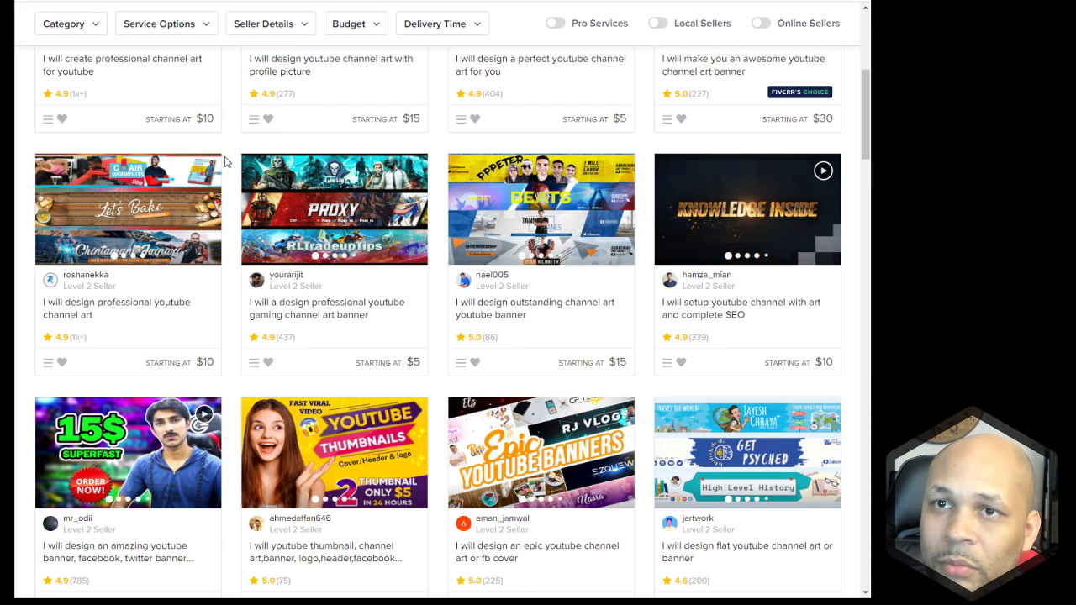
pyautogui.scroll(2, 212, 151)
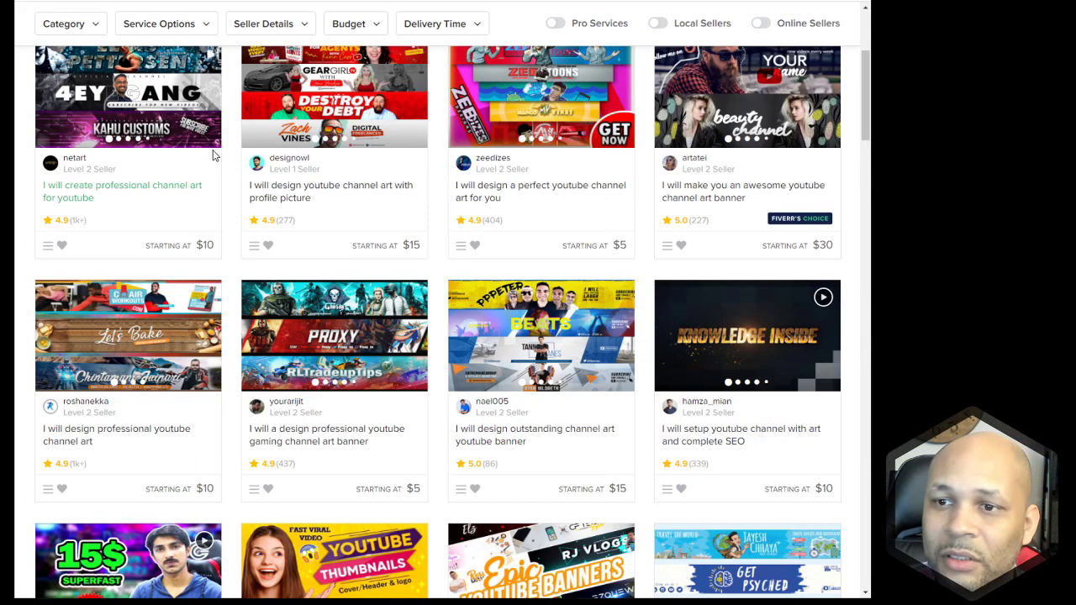
pyautogui.scroll(3, 212, 155)
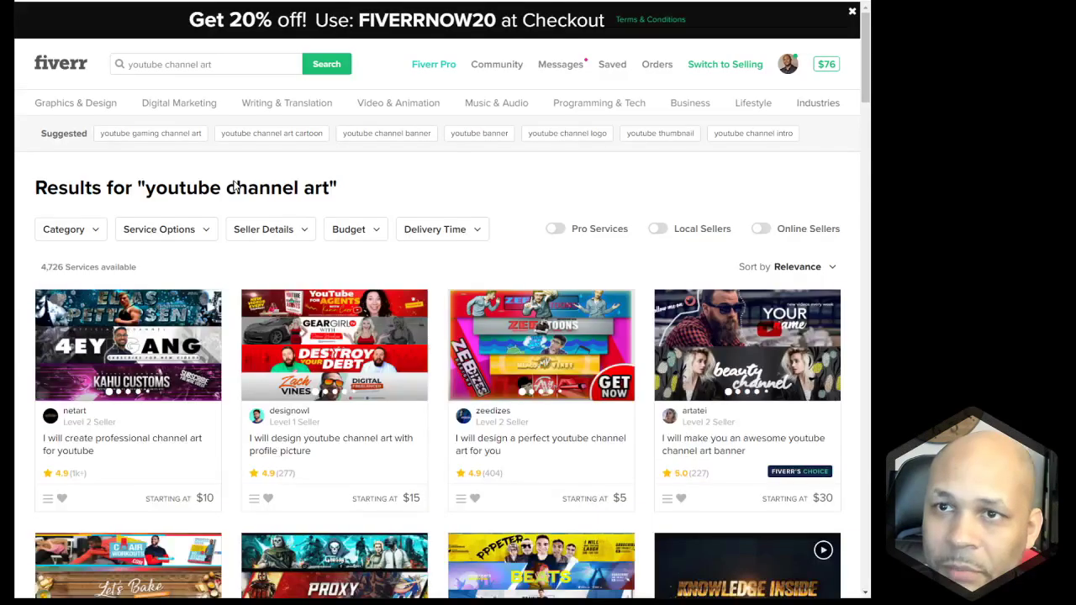